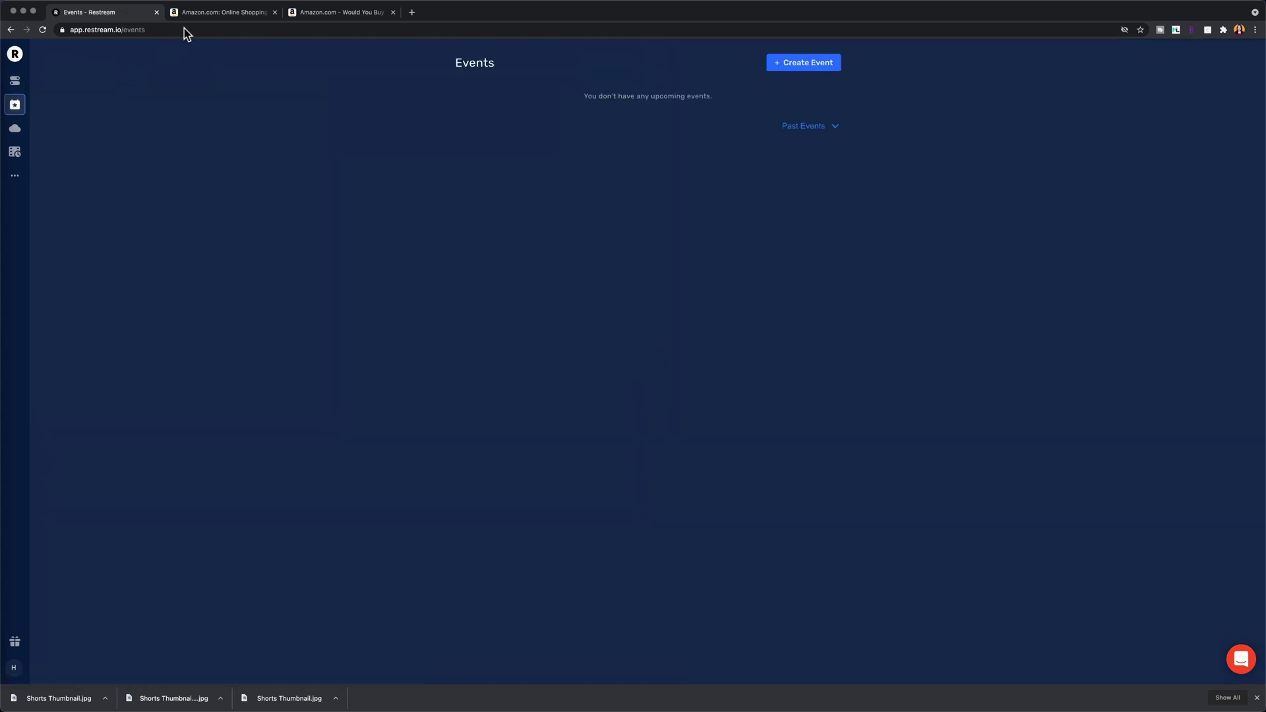
Step: Schedule a new live stream titled from an earlier 'Would you buy that?' episode, and paste its description
left_click(805, 61)
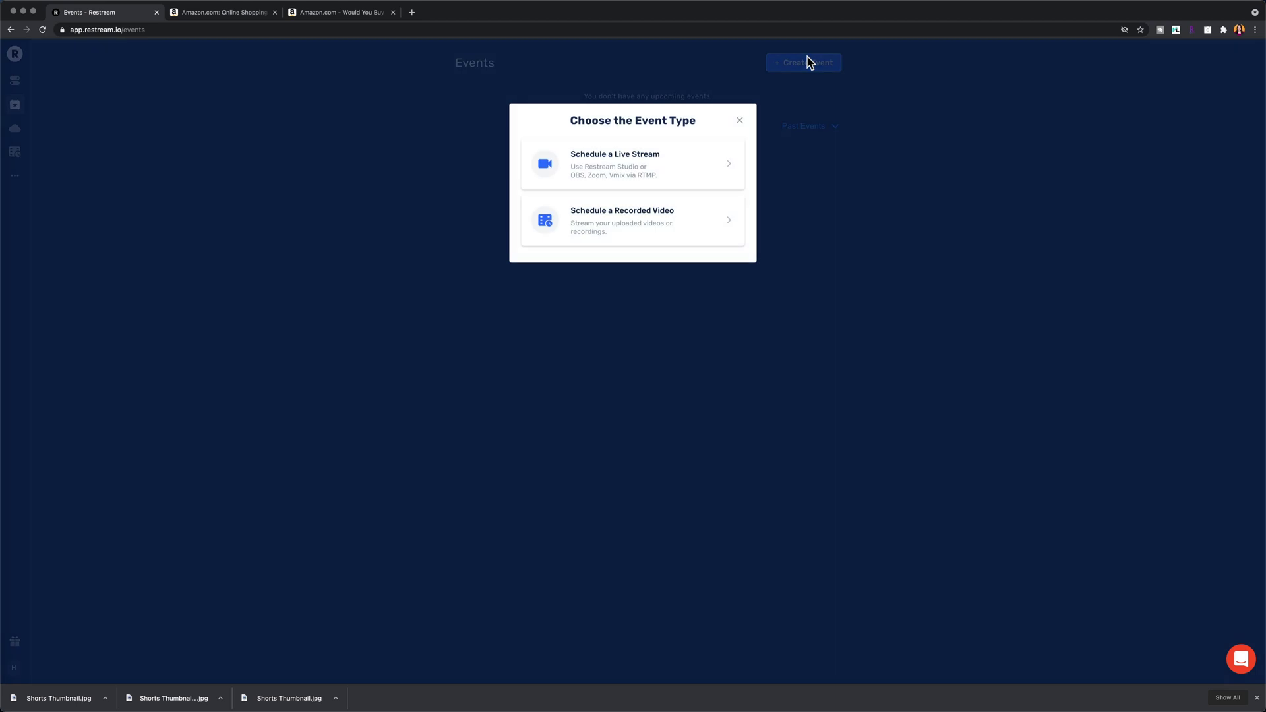
left_click(667, 148)
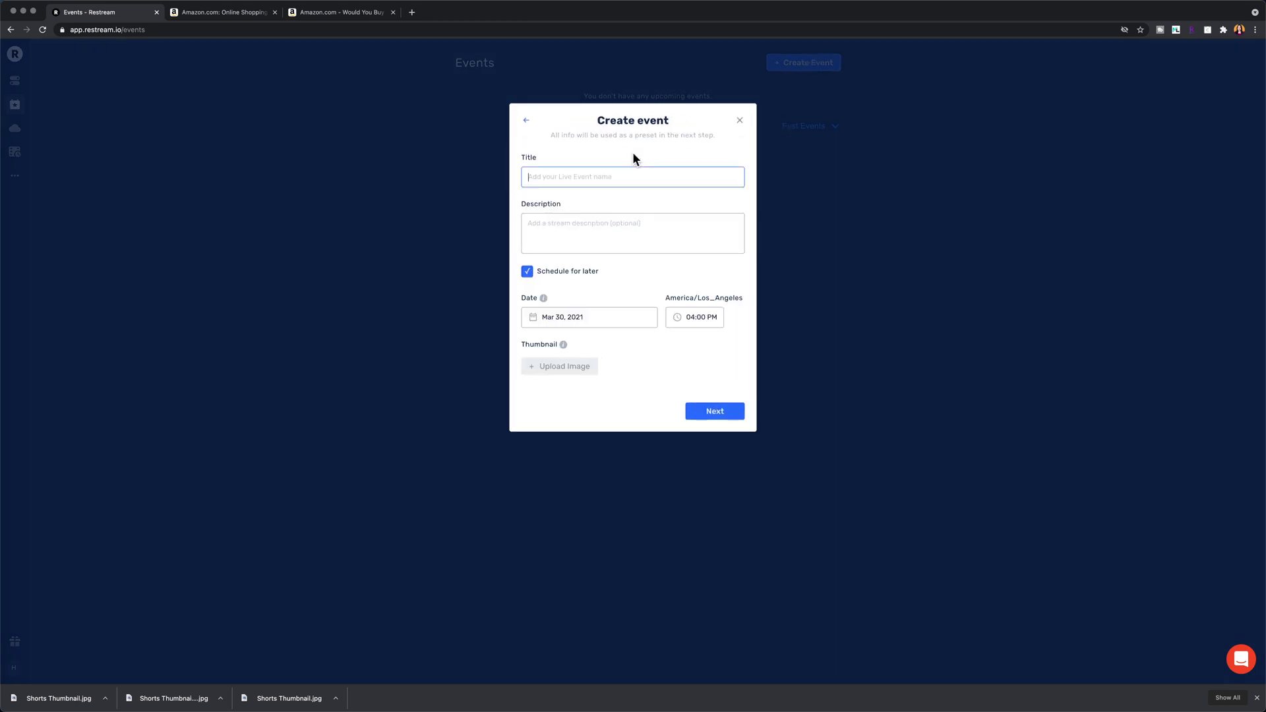
type("Would you buy that? Ep6 w/ @Technically Speaking")
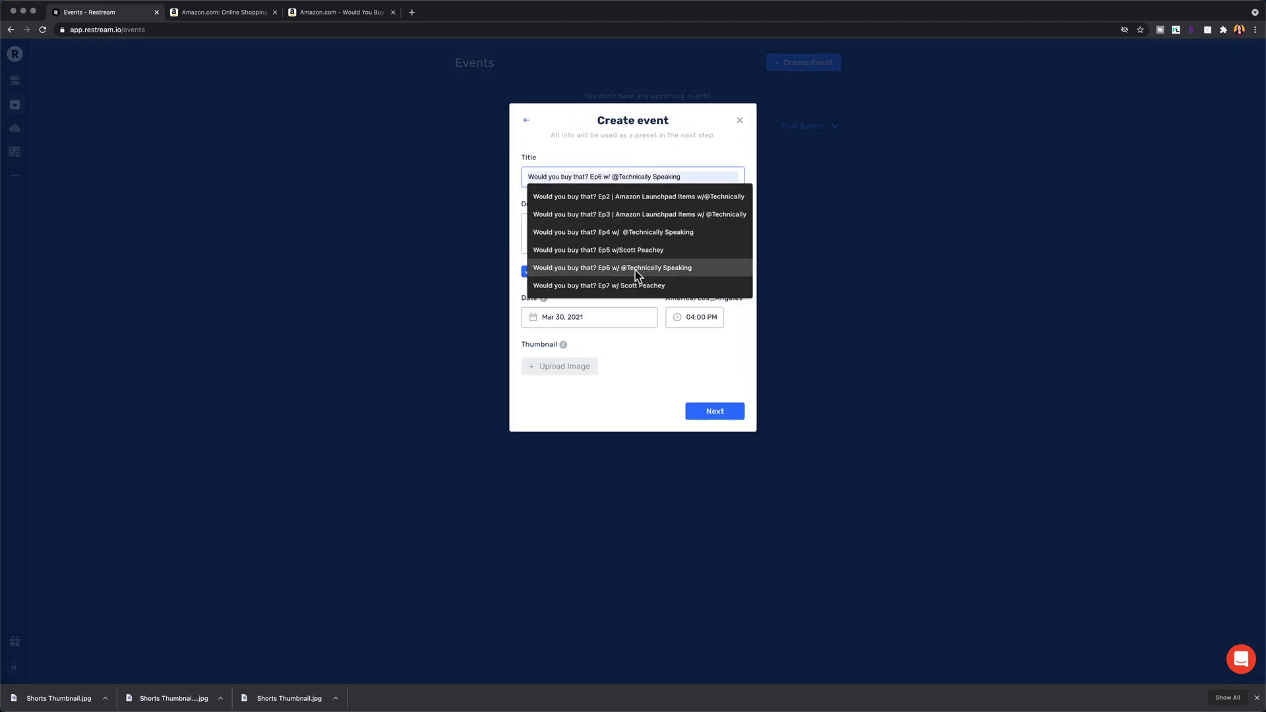
left_click(634, 271)
key("BackSpace")
type("8")
left_click(691, 173)
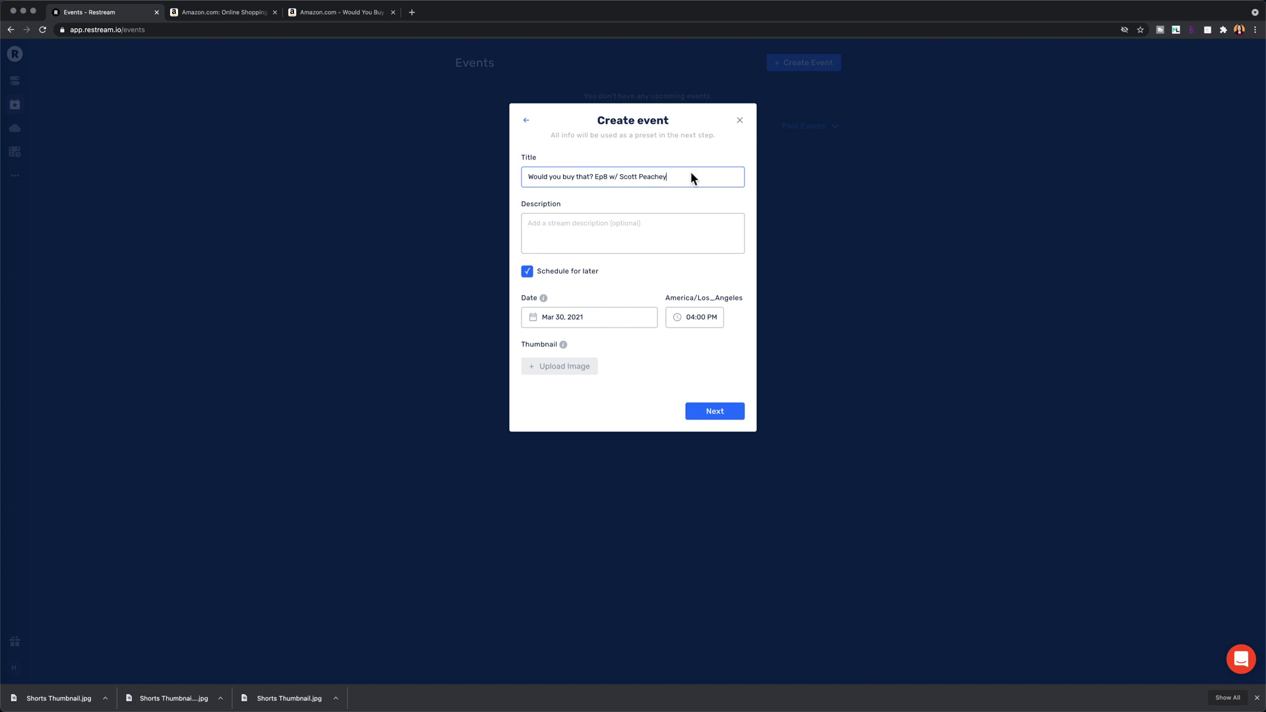
left_click(523, 225)
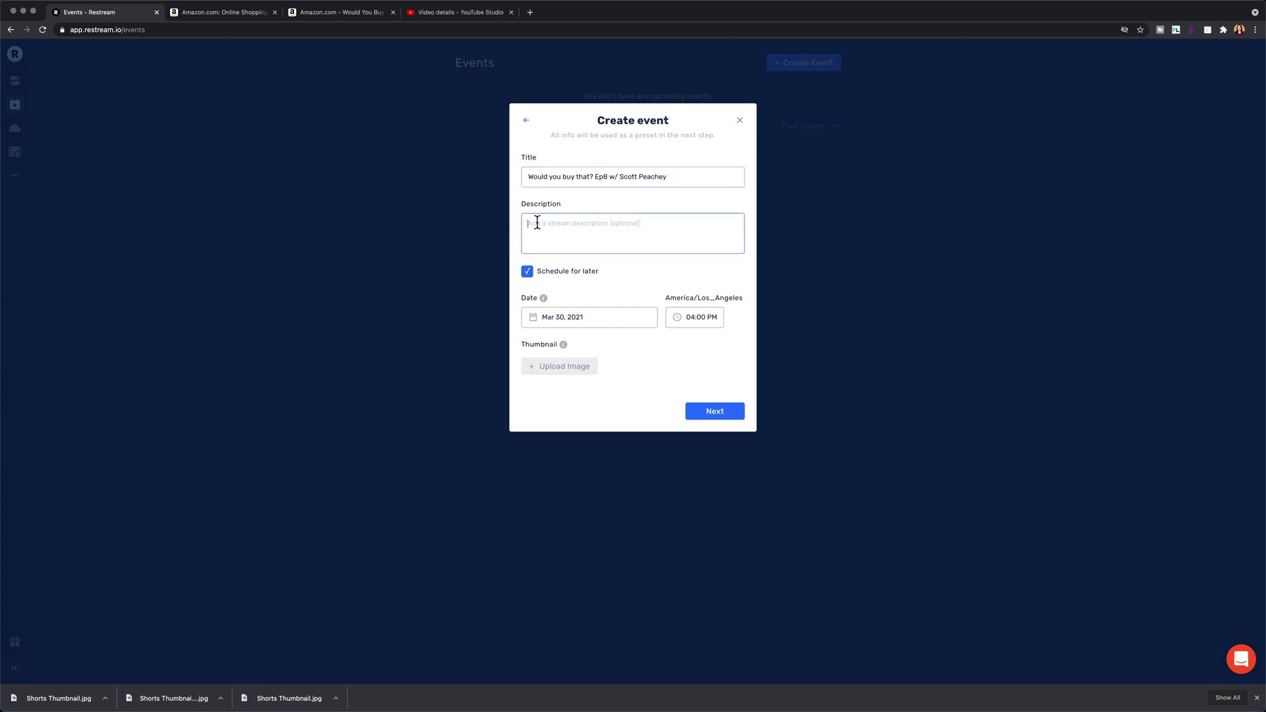
key("super+v")
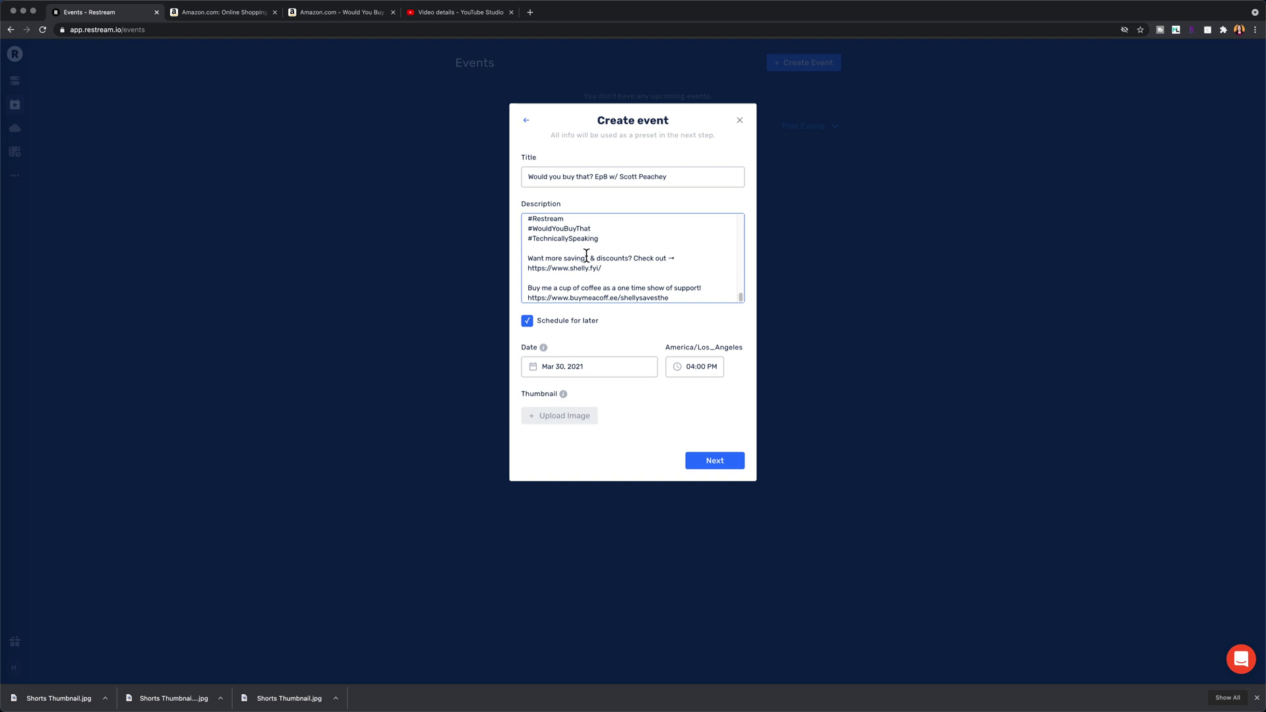
scroll(591, 258, "up", 10)
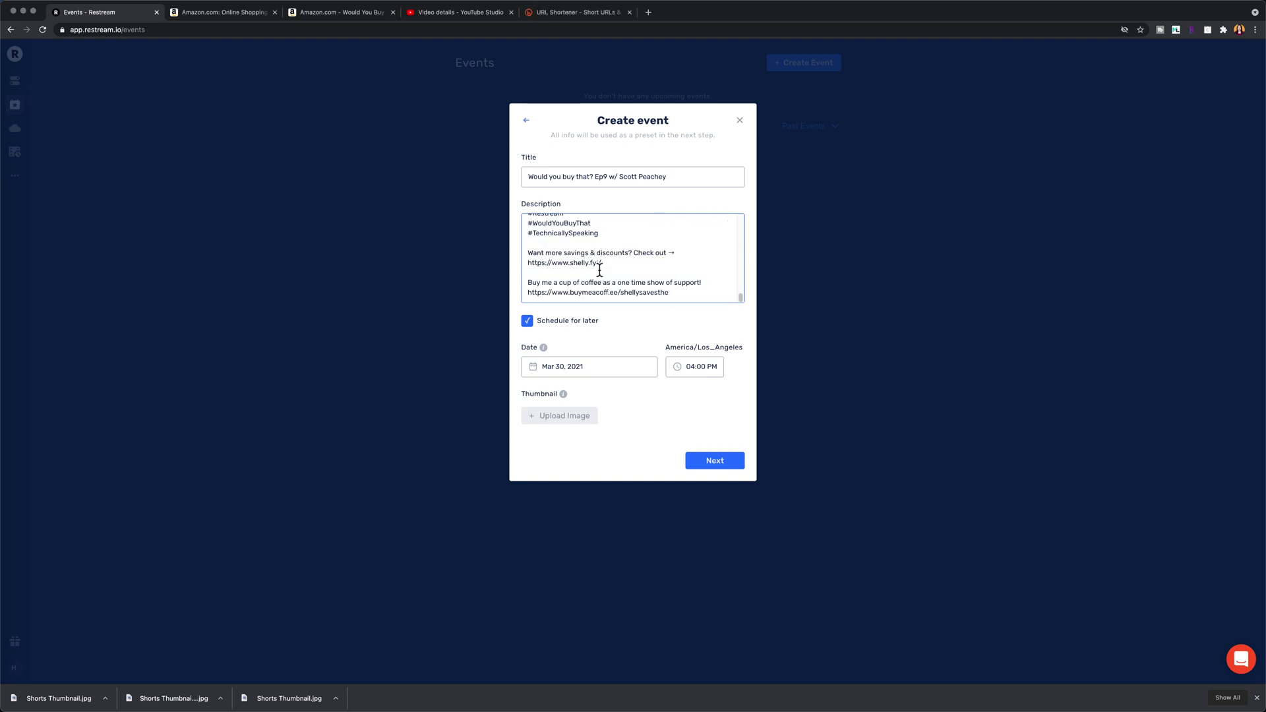
Step: Set the start to March 30 at 05:30 PM, upload the thumbnail, and copy the Amazon list link
left_click(618, 367)
left_click(577, 507)
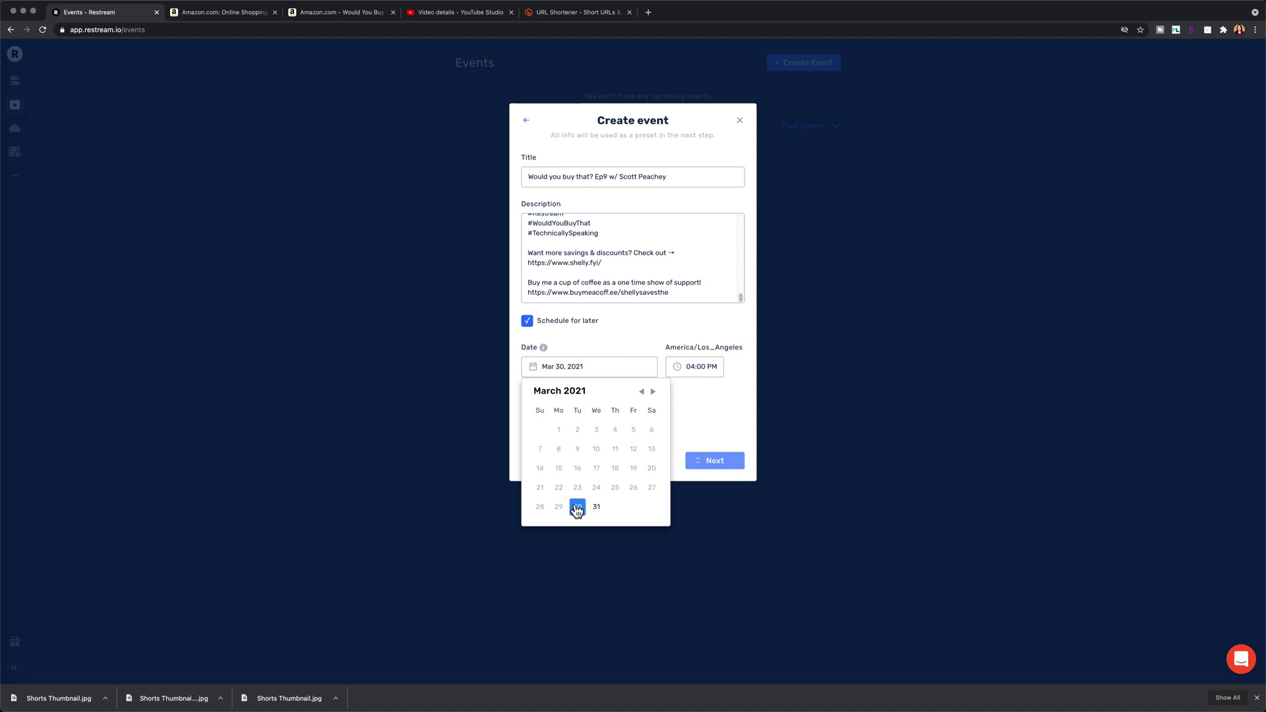
left_click(700, 367)
scroll(697, 423, "down", 5)
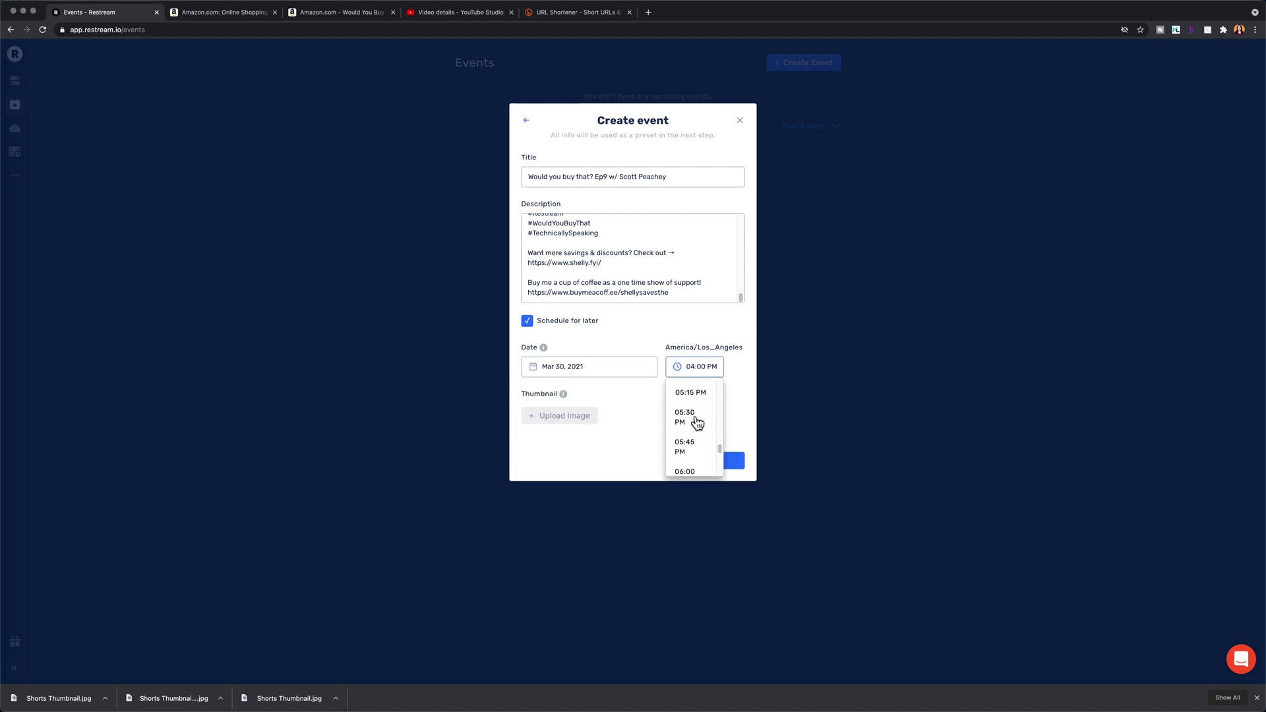
left_click(686, 416)
left_click(575, 413)
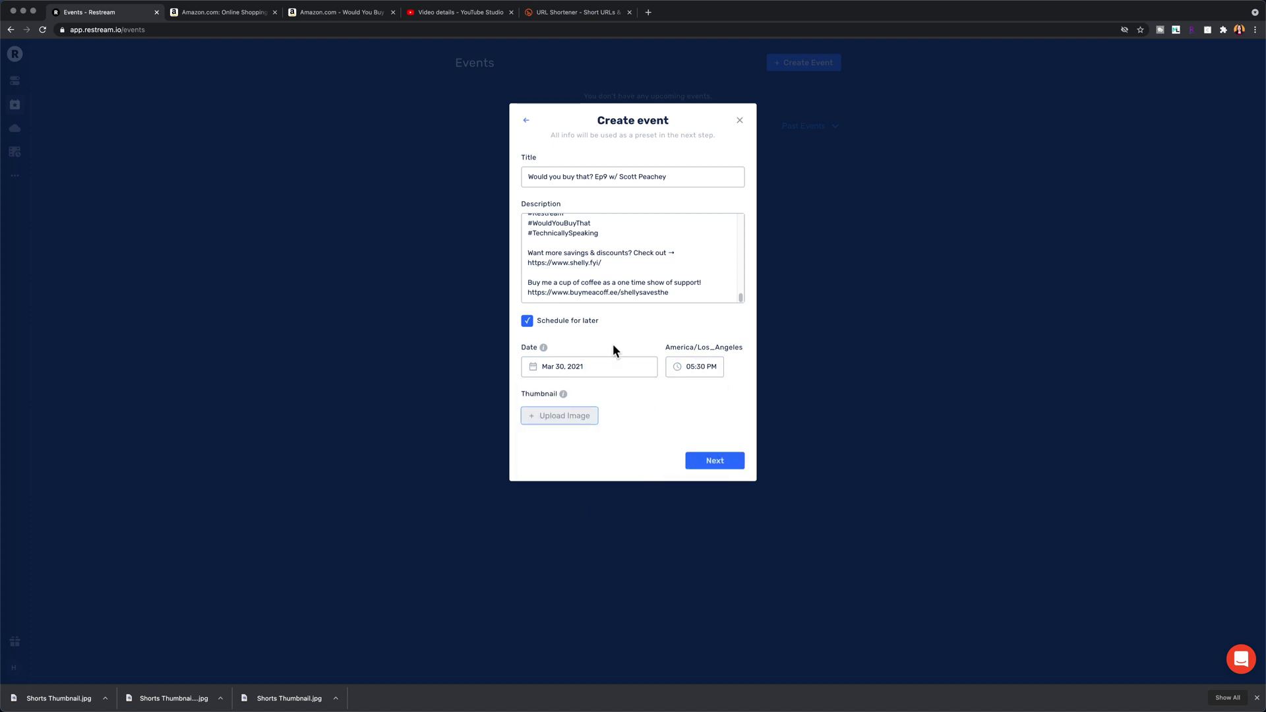
left_click(714, 336)
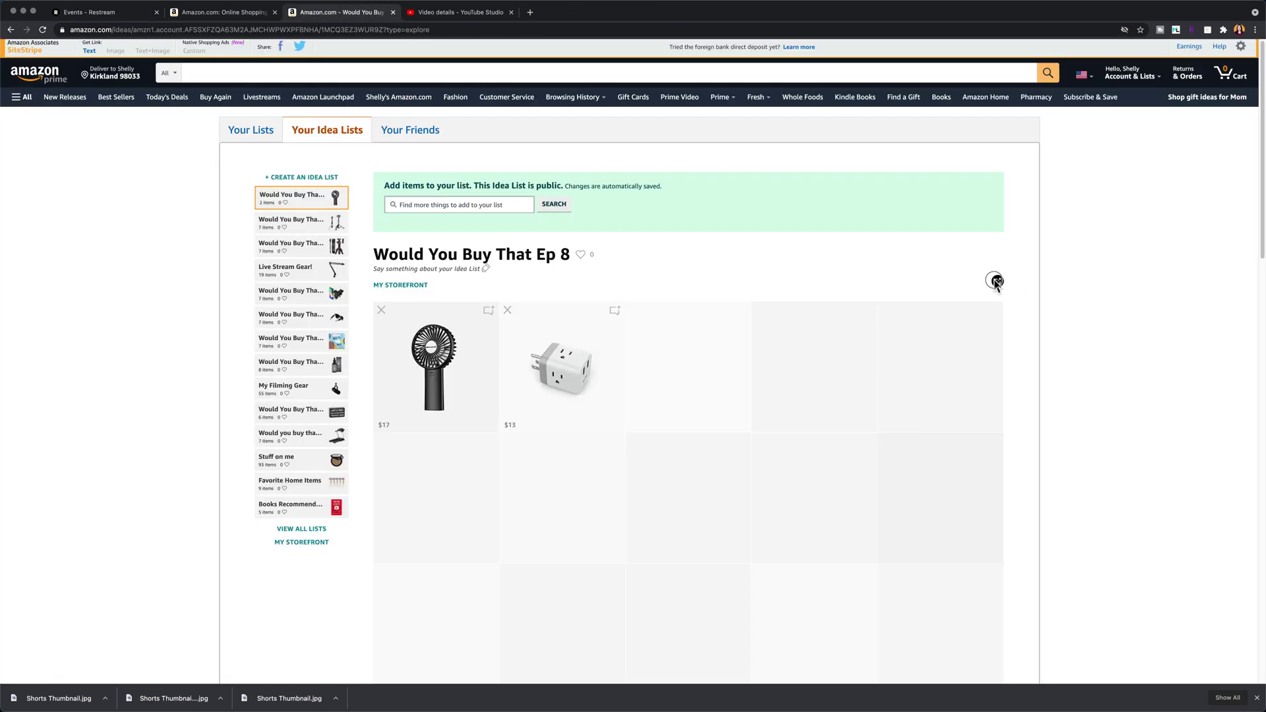
left_click(997, 281)
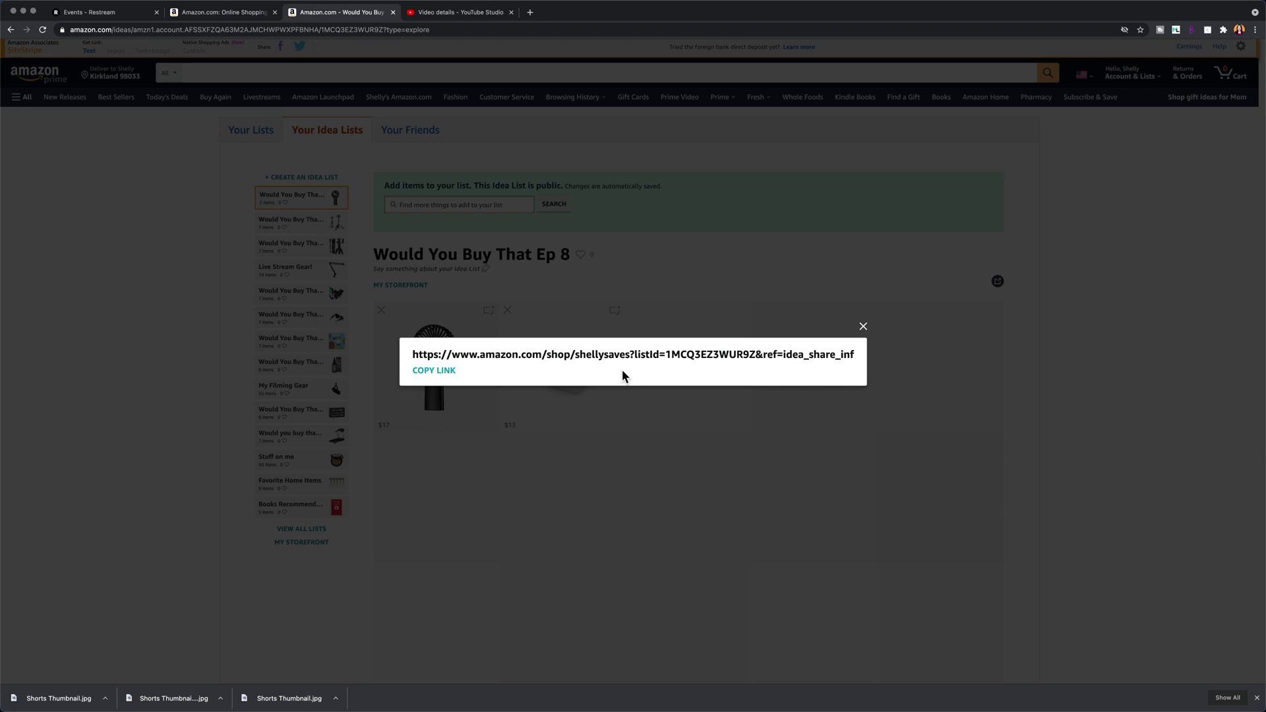
left_click(433, 374)
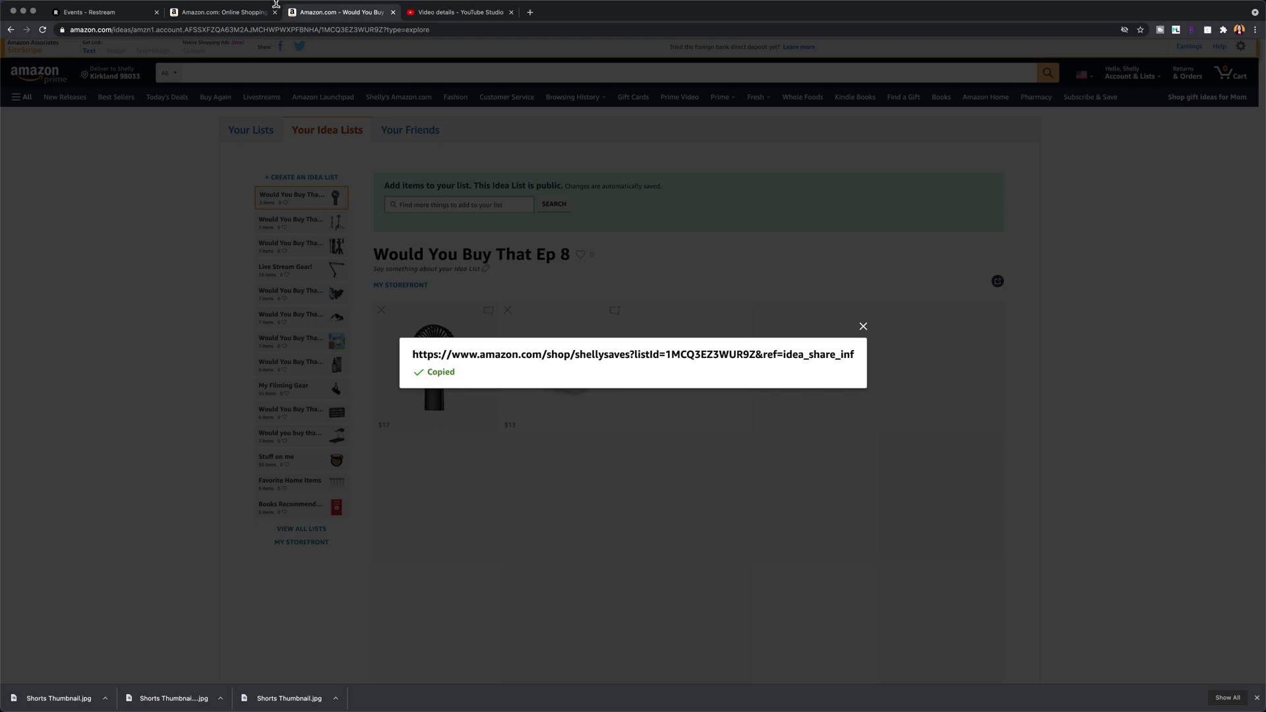
left_click(114, 18)
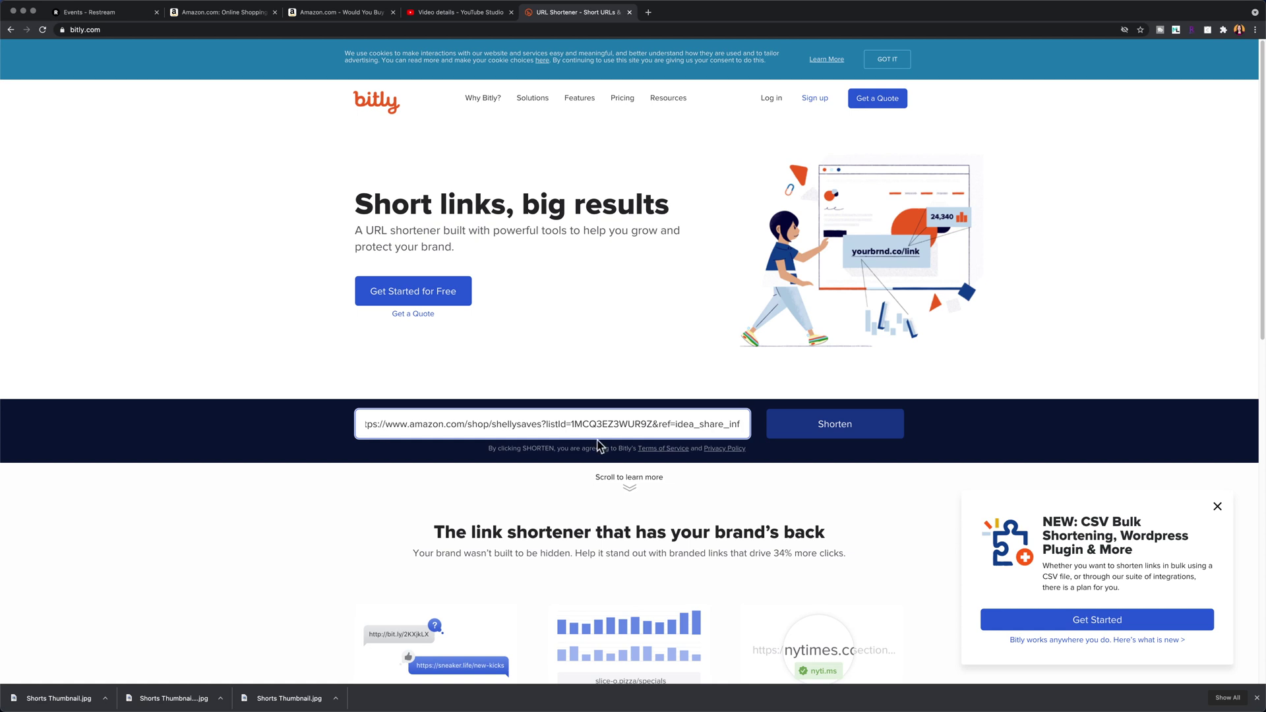
left_click(810, 430)
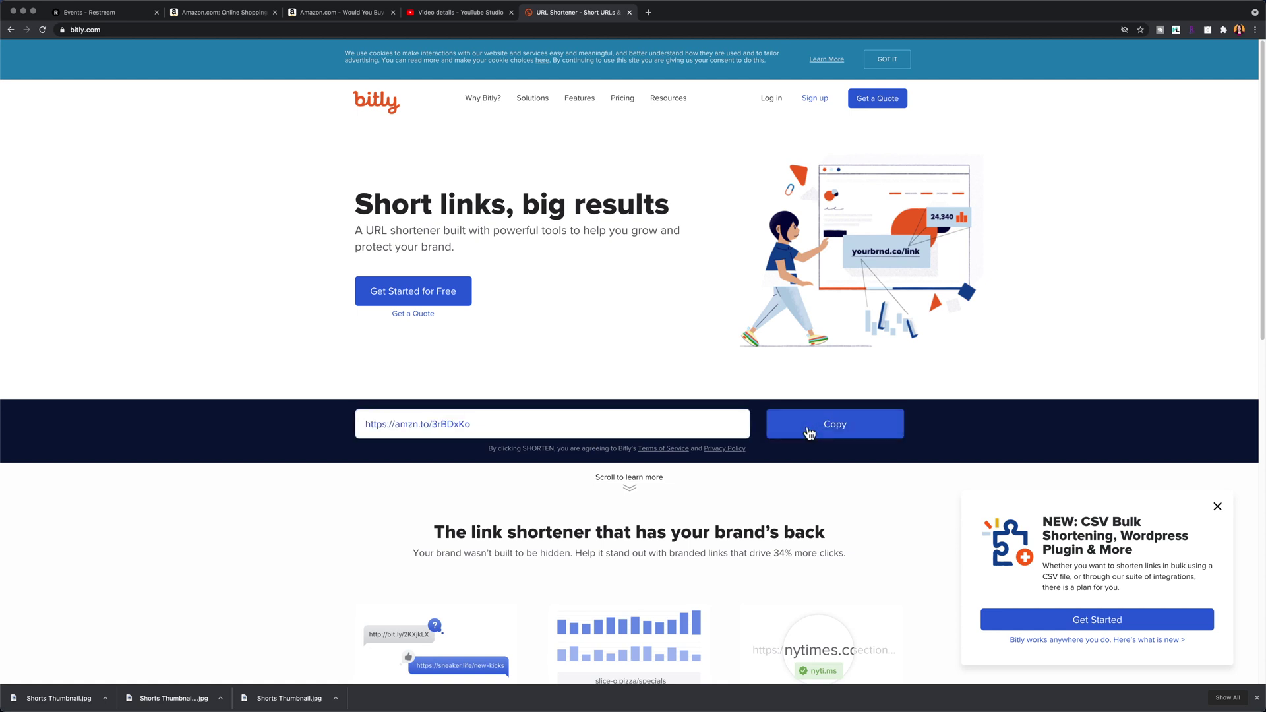
left_click(810, 431)
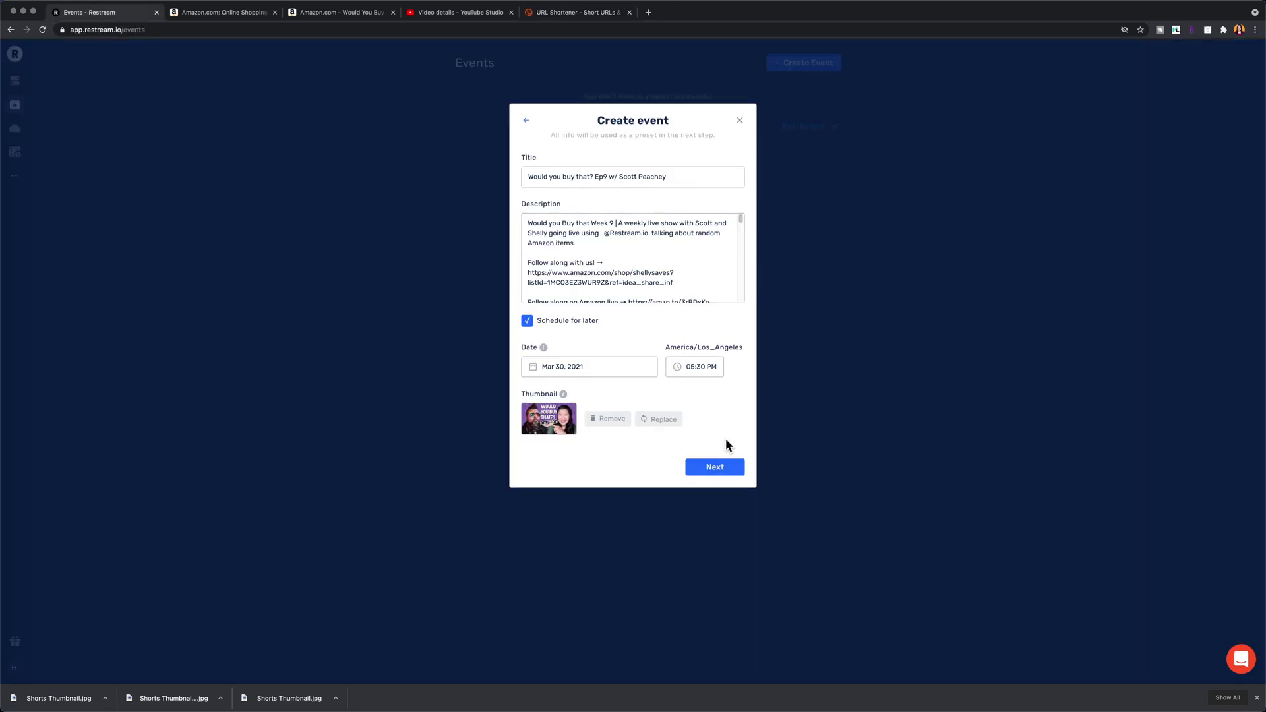
Step: Turn off the Keep It Simple Streaming destination and create the scheduled Ep9 event
left_click(720, 469)
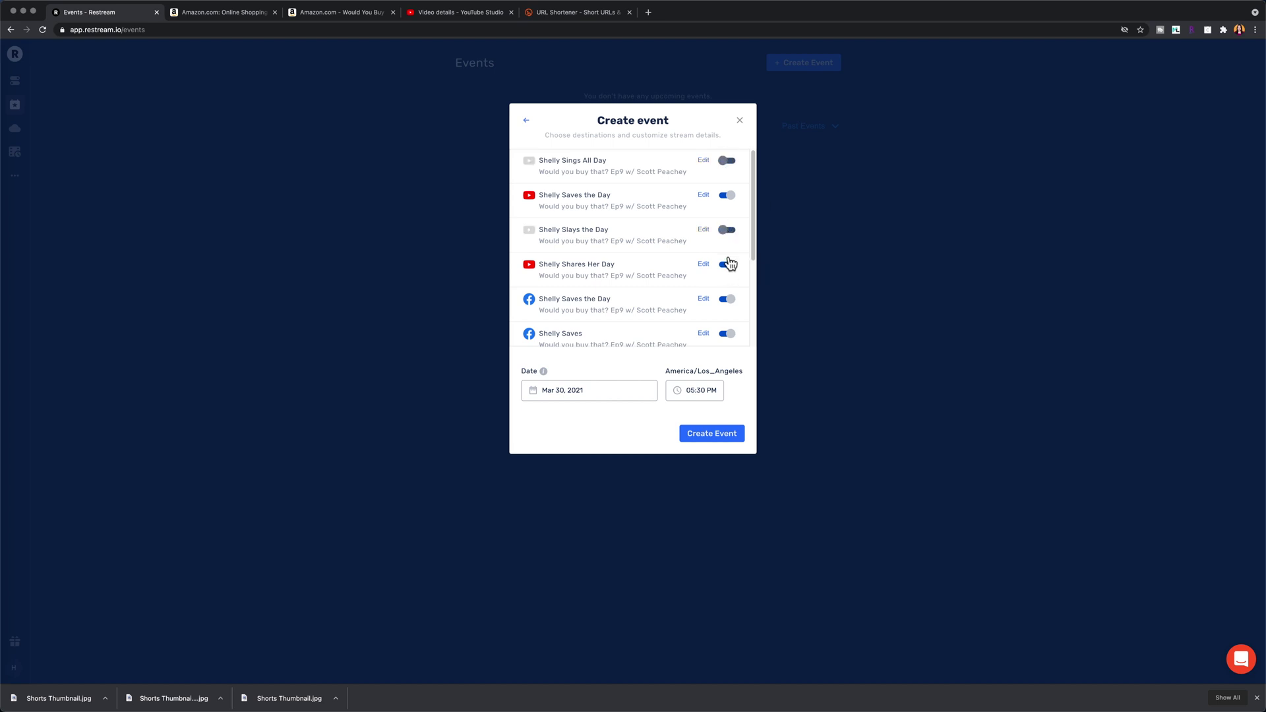
scroll(663, 288, "down", 3)
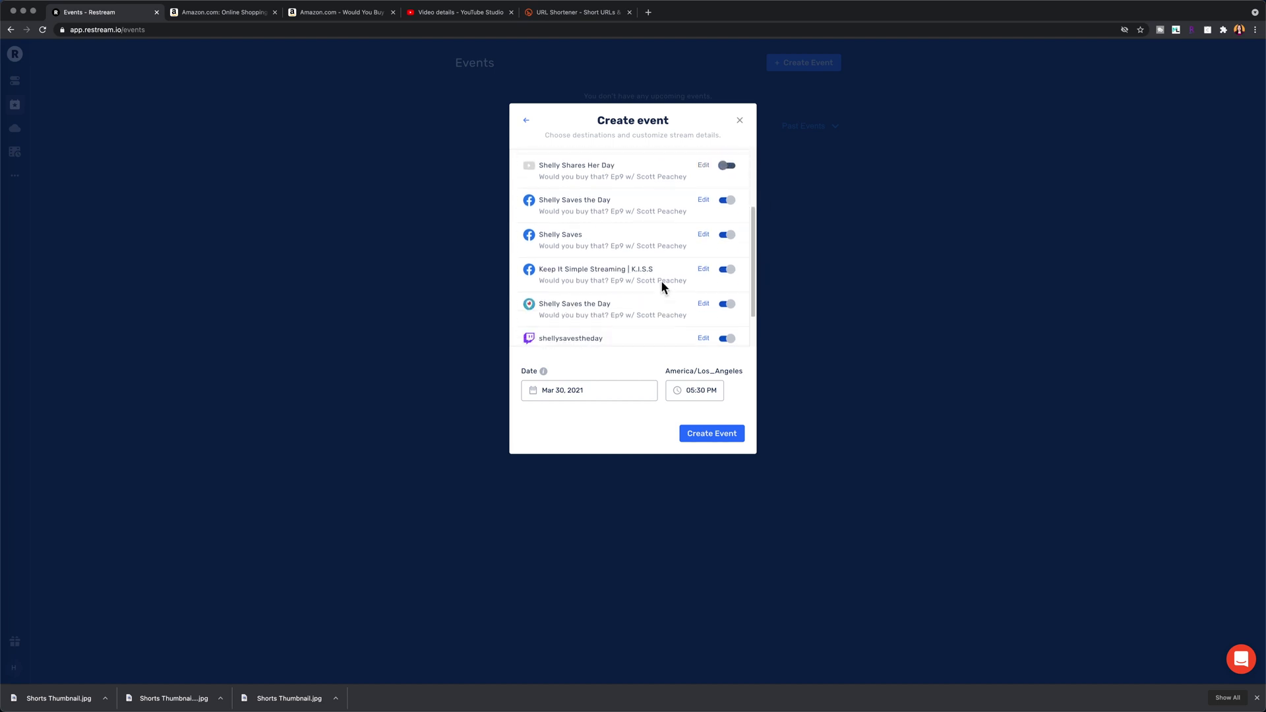
left_click(727, 267)
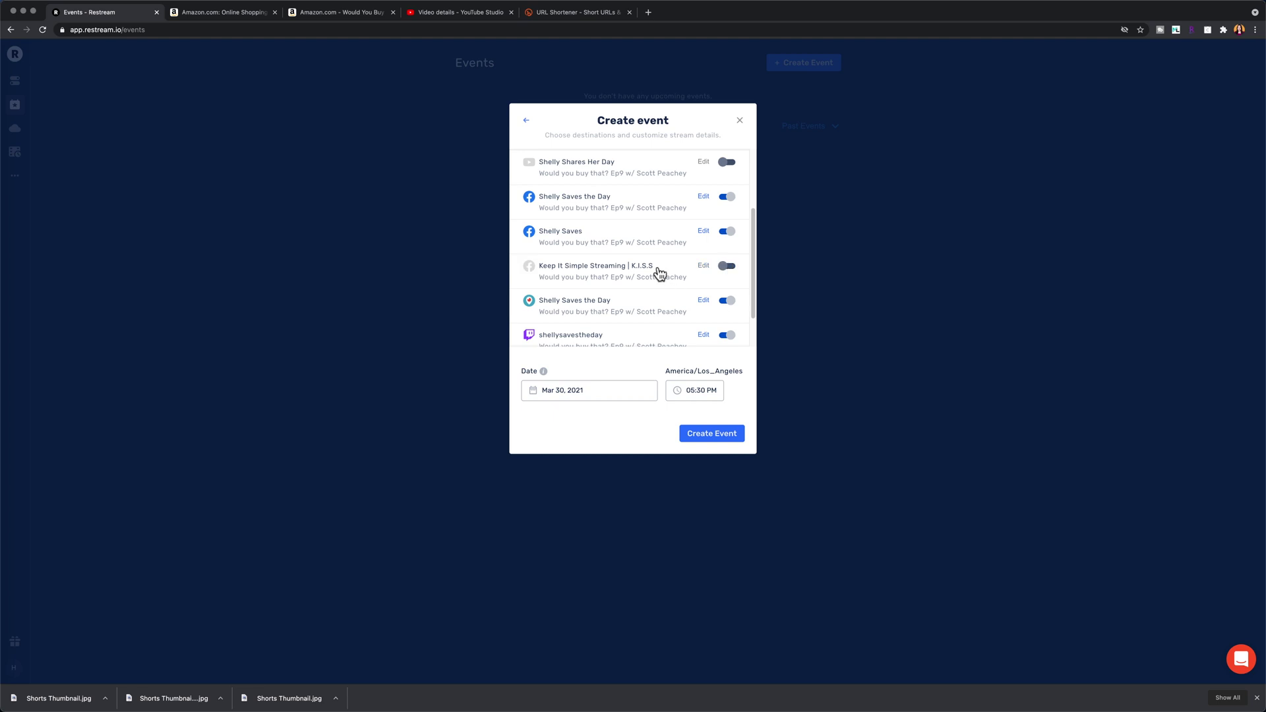
scroll(660, 273, "down", 1)
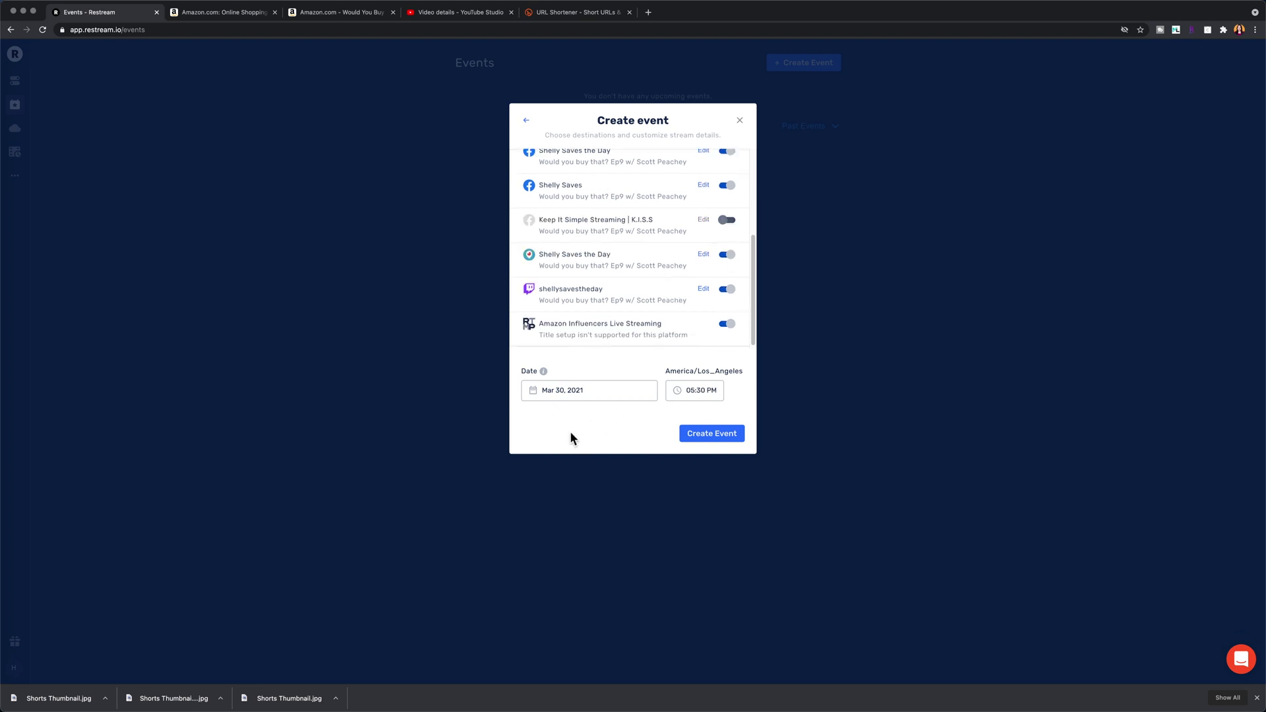
left_click(707, 435)
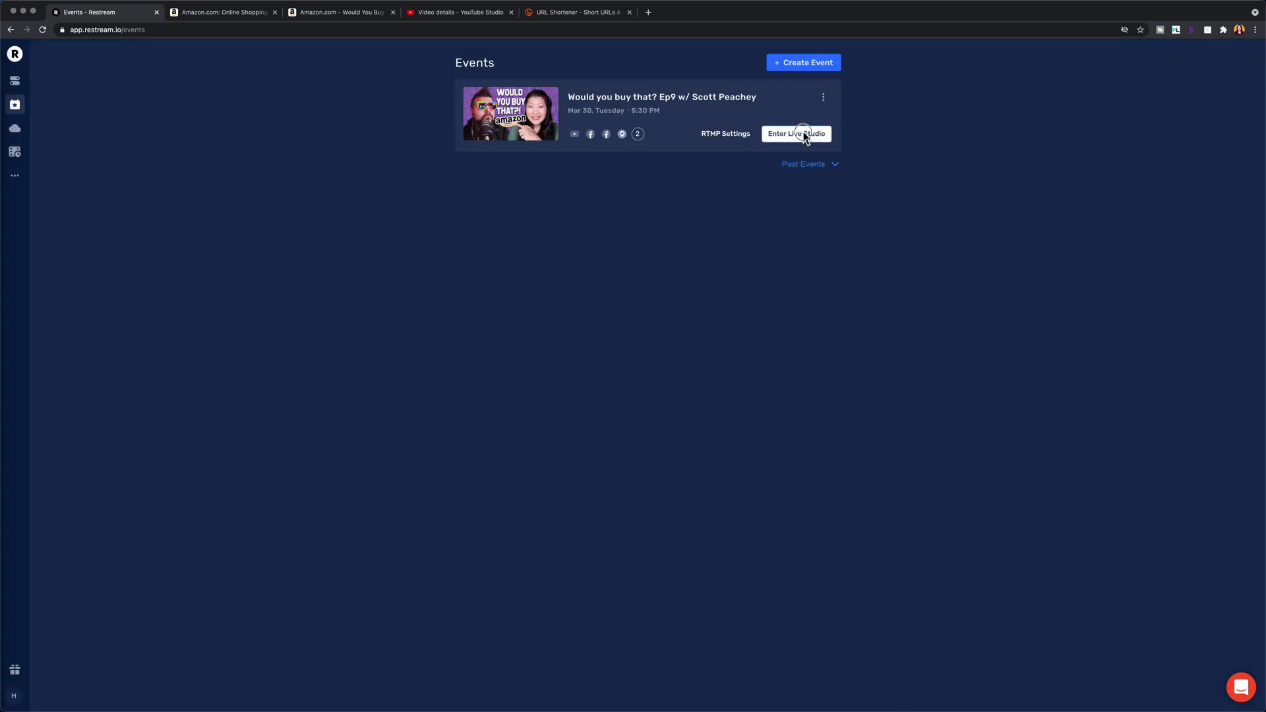
Step: Open the Ep9 event in Live Studio and set stream quality to High Definition 720p at 30 fps
left_click(807, 133)
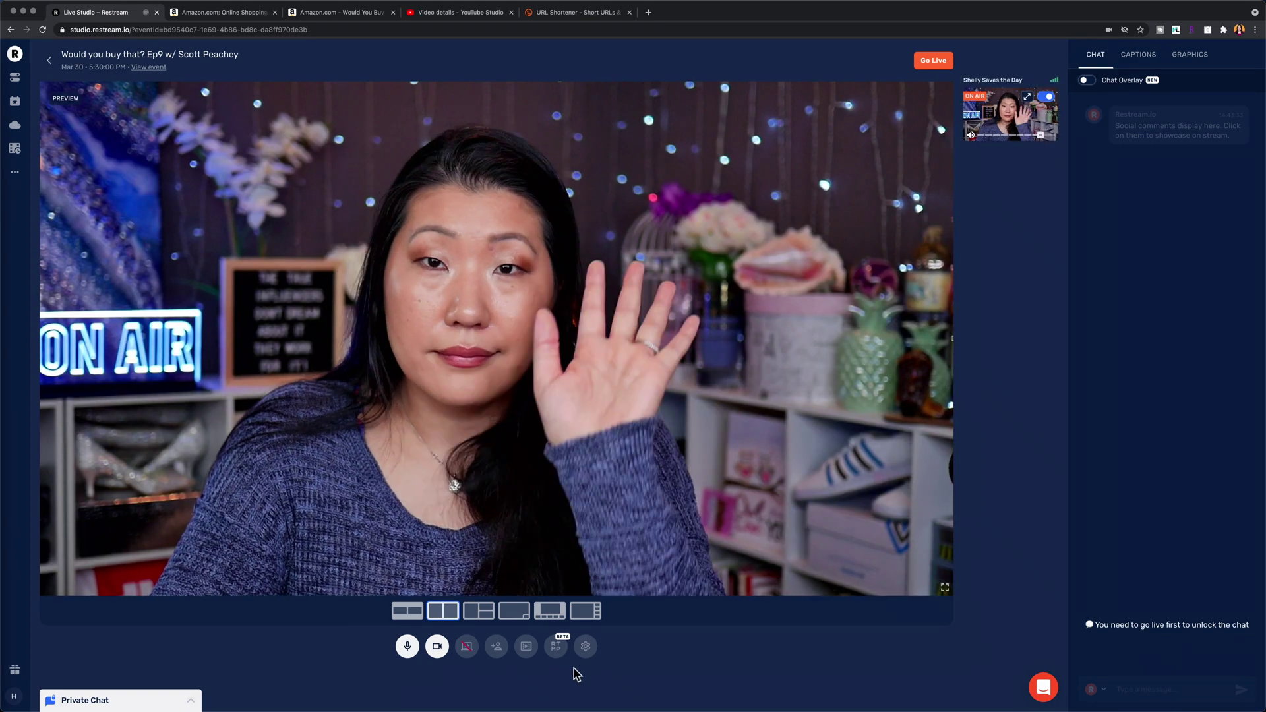
left_click(585, 646)
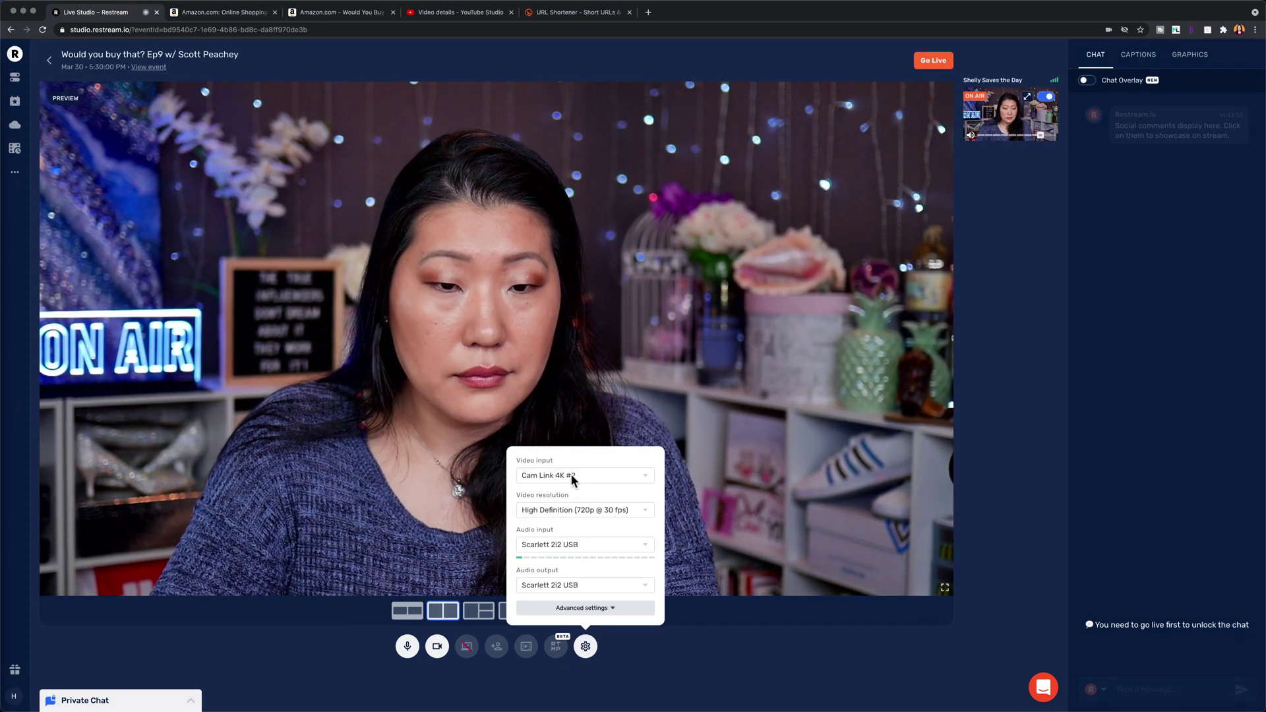
left_click(593, 510)
left_click(547, 512)
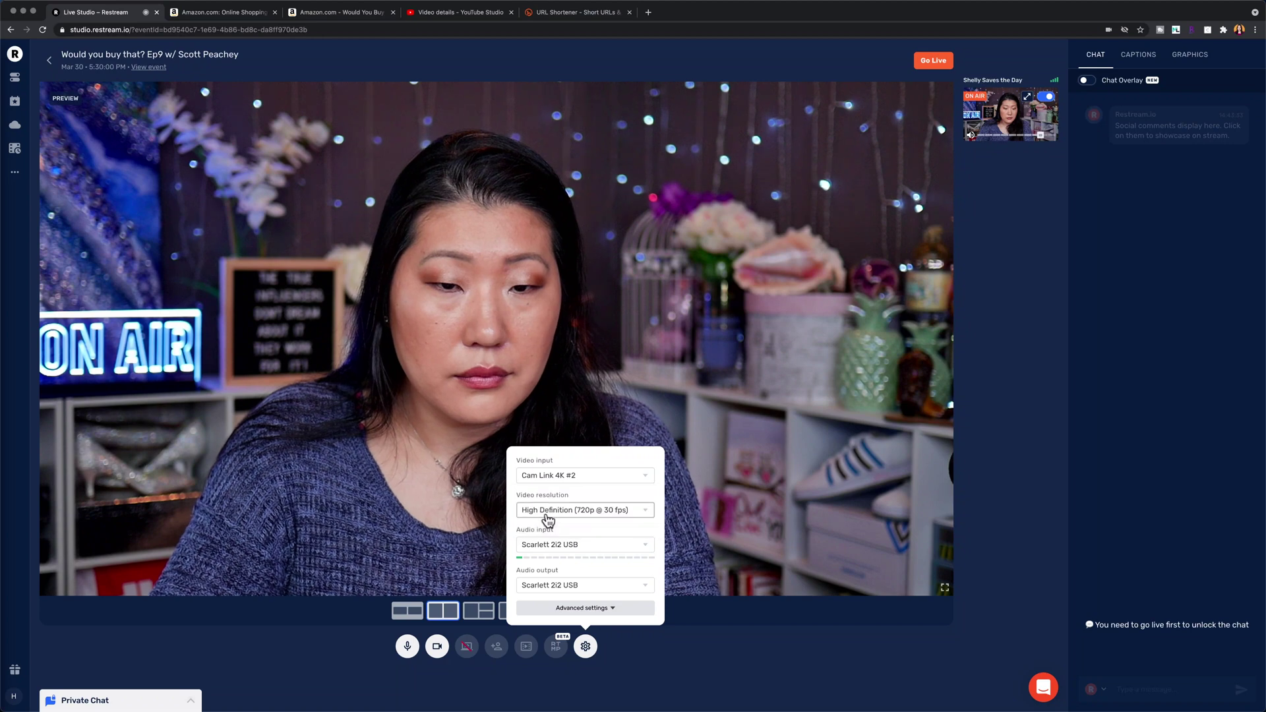
left_click(615, 607)
left_click(588, 484)
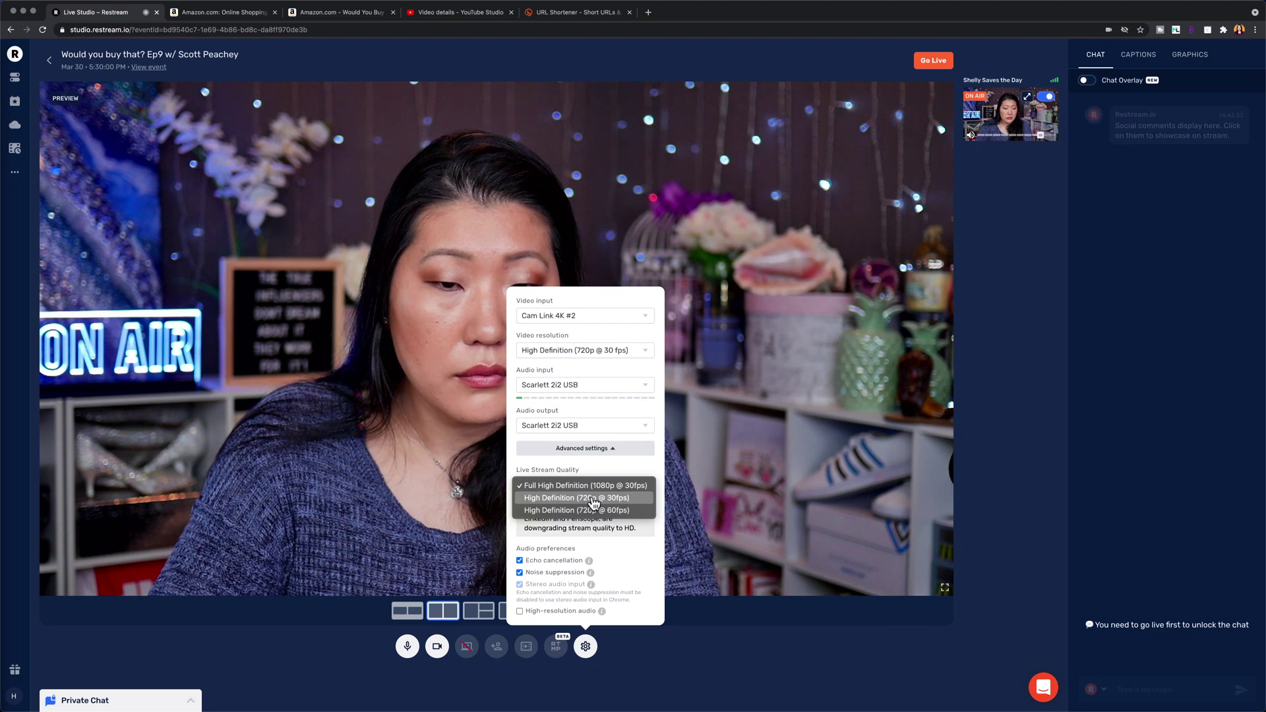
left_click(594, 499)
left_click(752, 638)
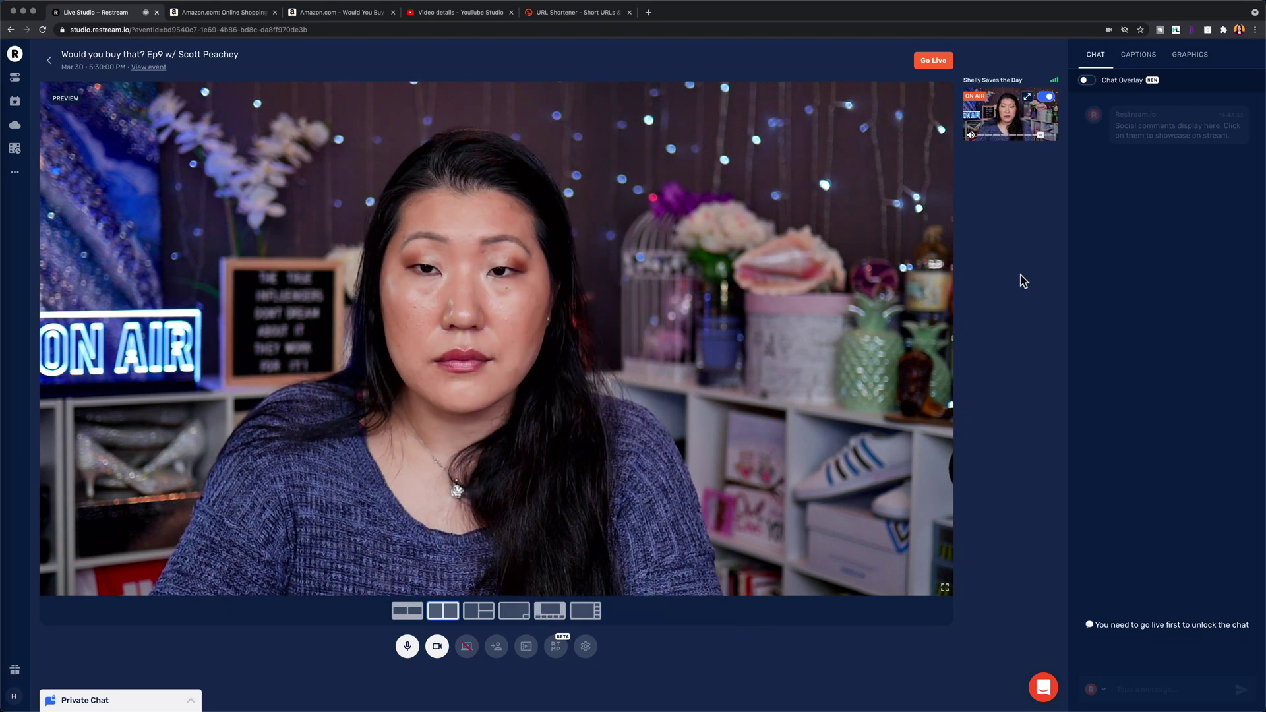
left_click(498, 649)
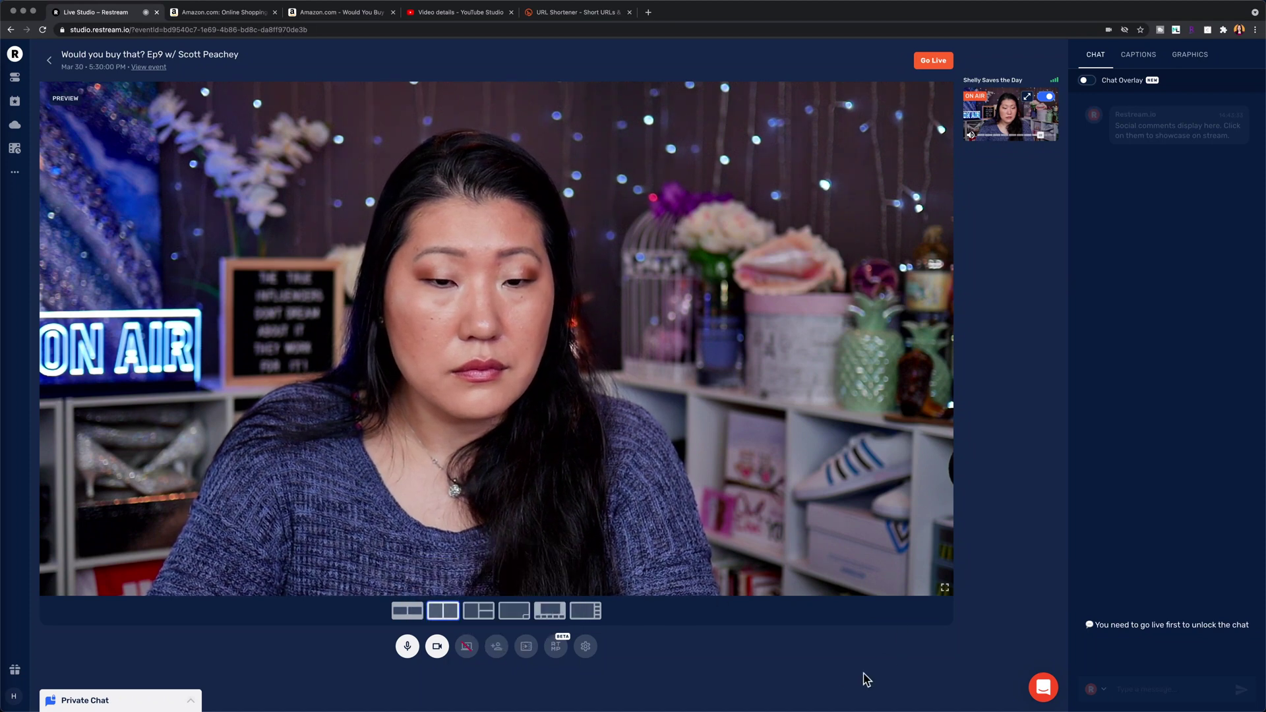
Step: Play the countdown clip from the Graphics video clips, return to chat, and switch to YouTube Studio
left_click(1138, 54)
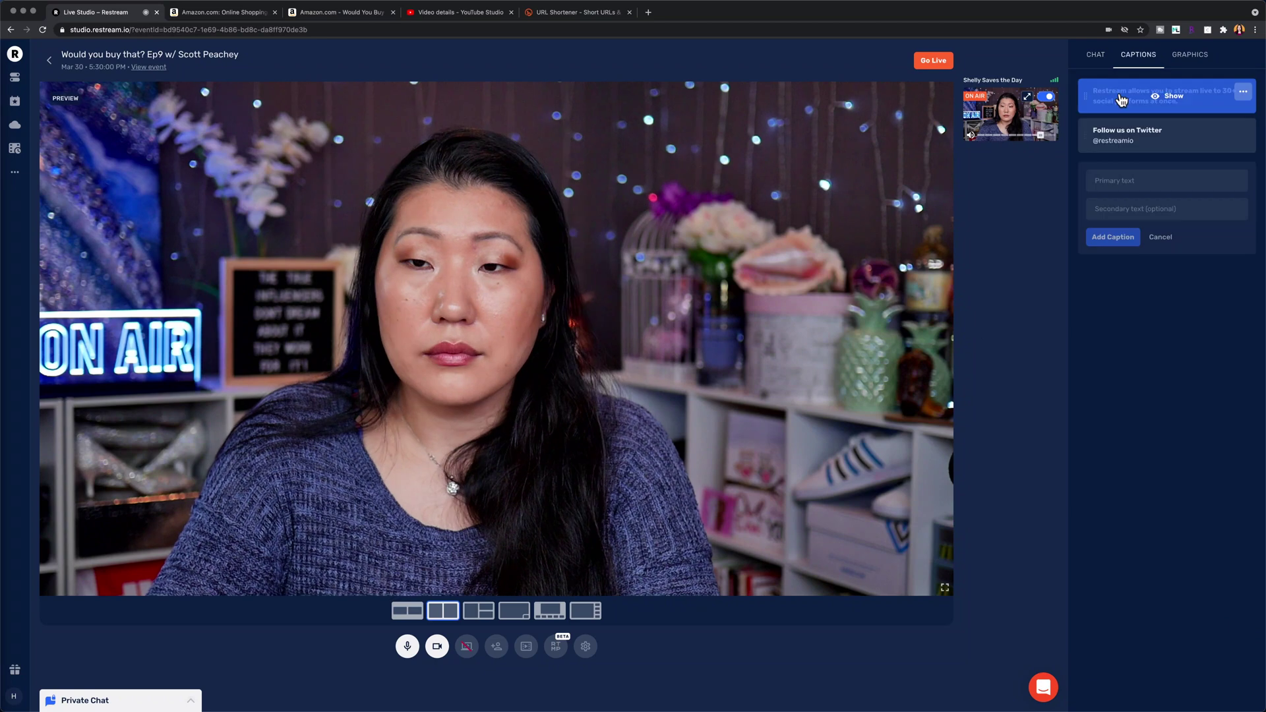
left_click(1190, 56)
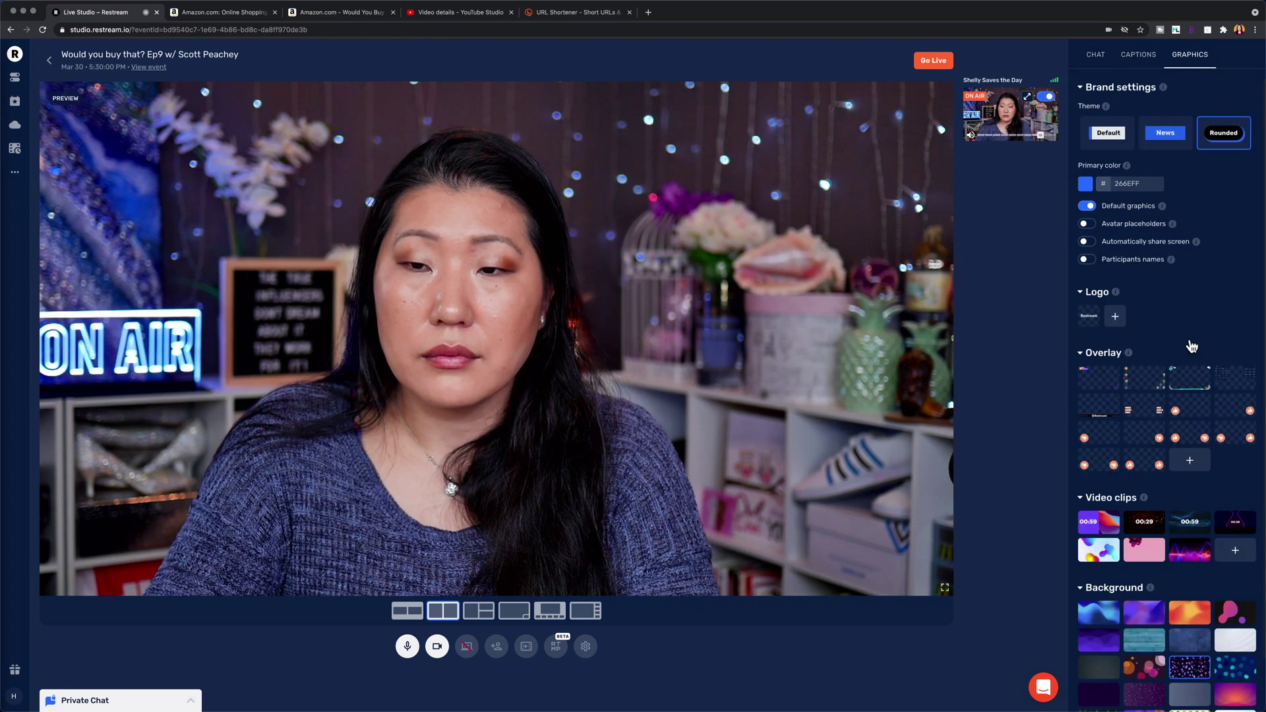
scroll(1192, 344, "down", 2)
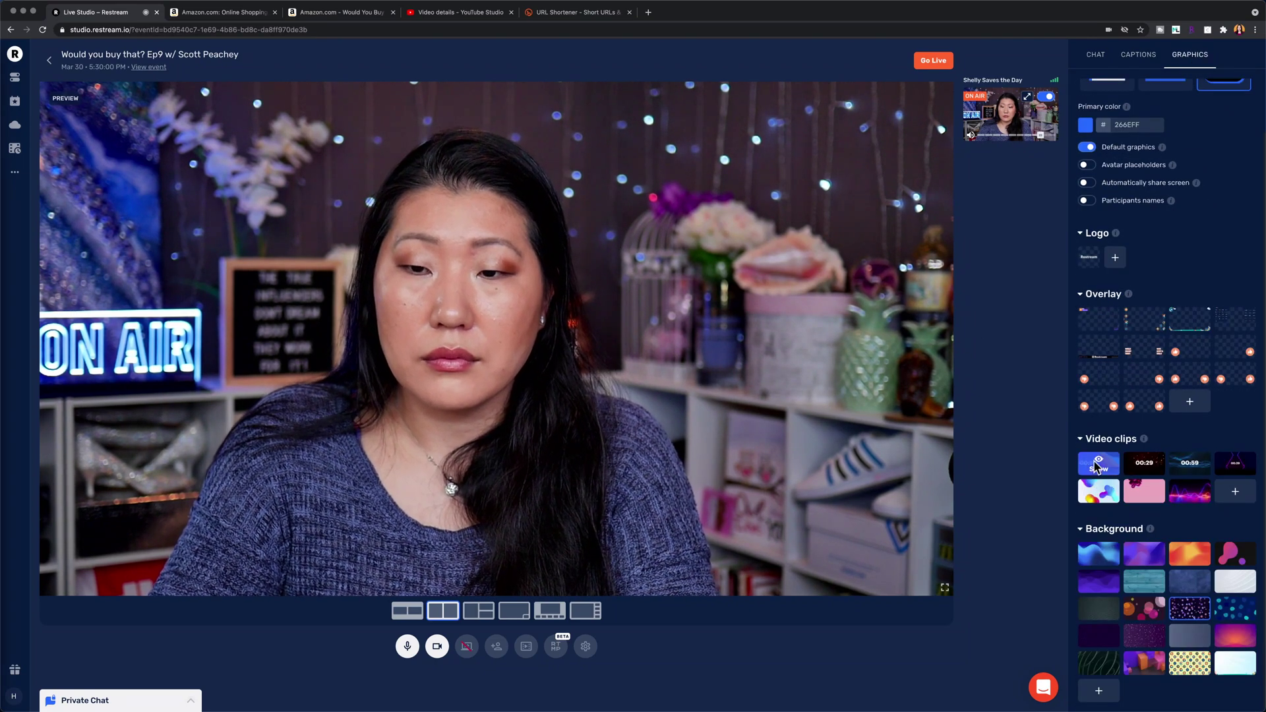
mouse_move(1235, 464)
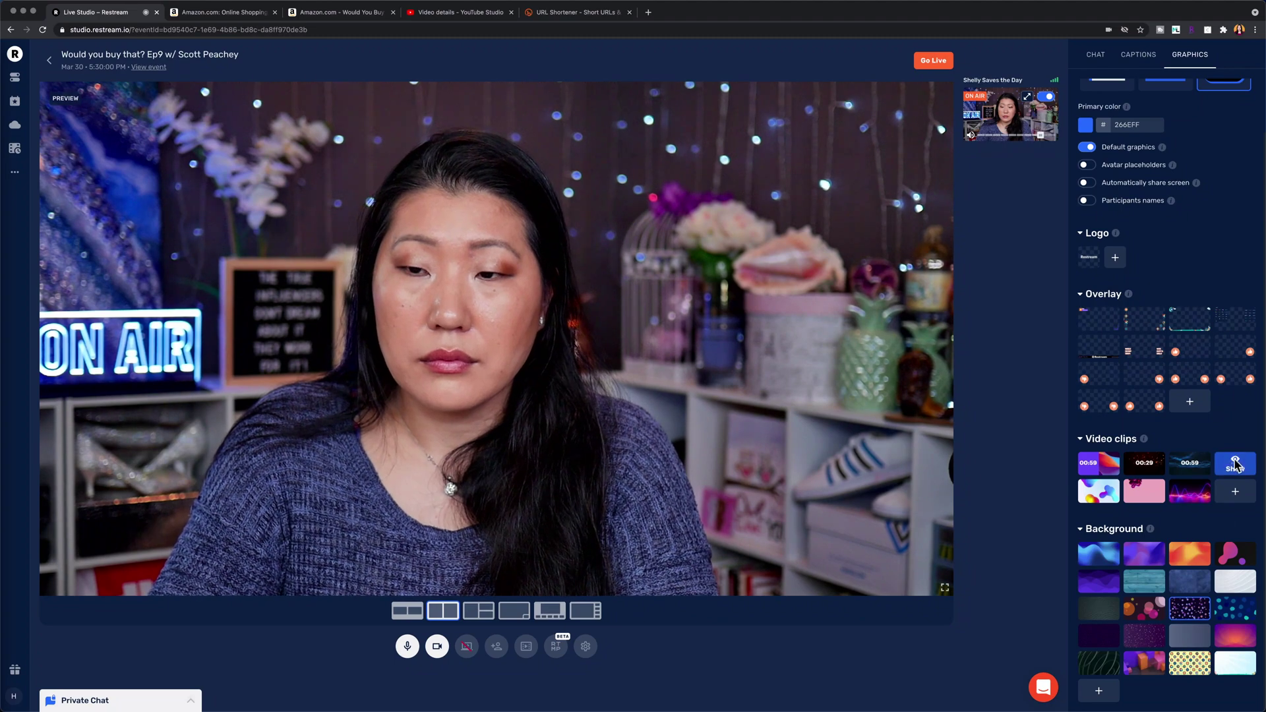
left_click(1235, 464)
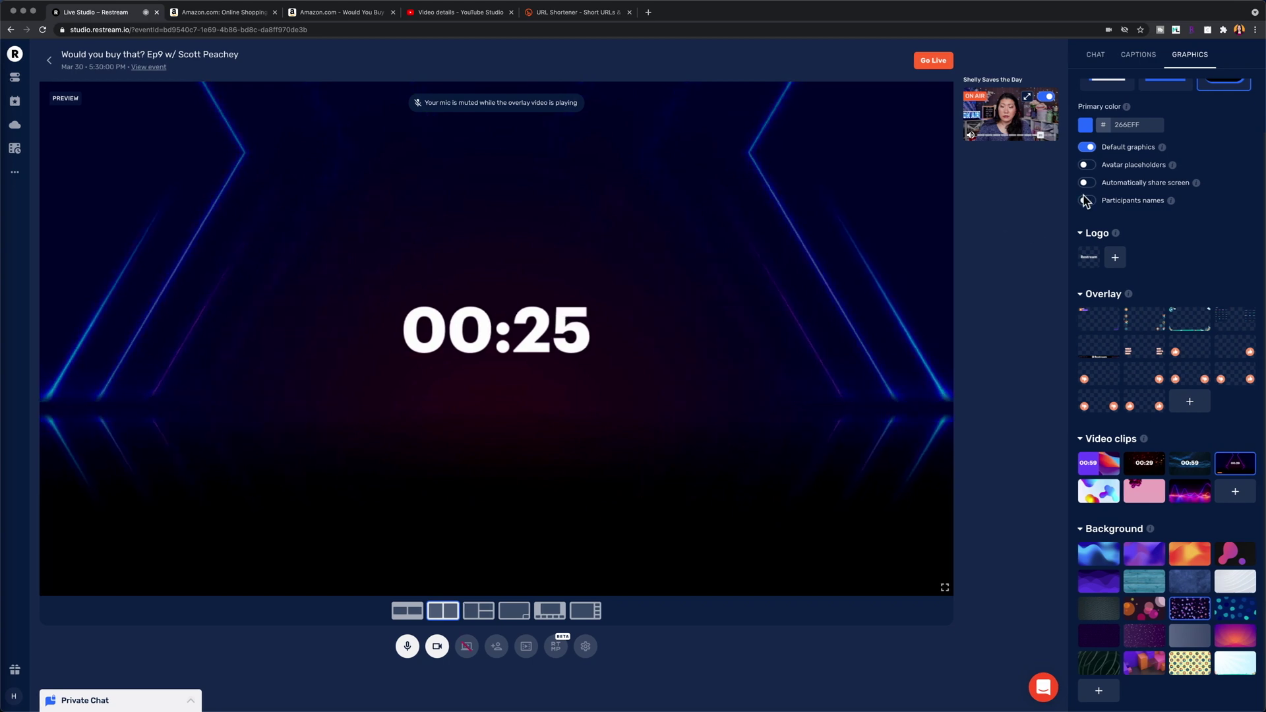
left_click(1096, 58)
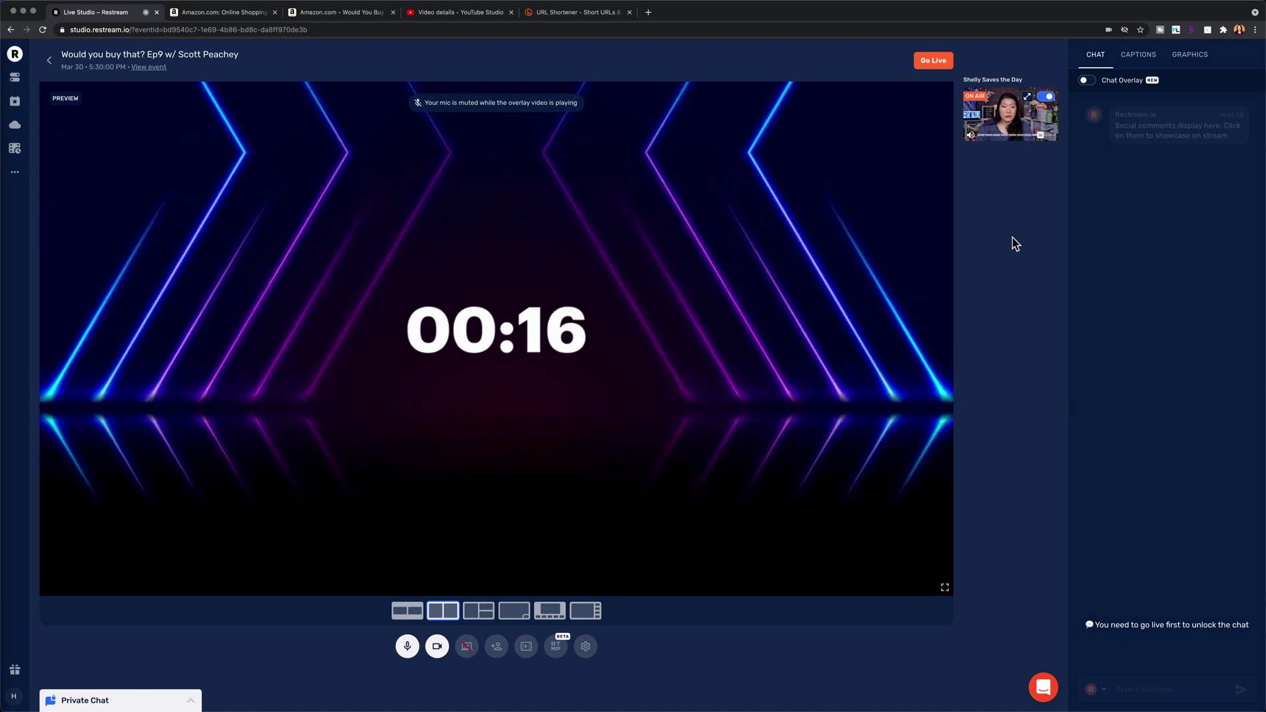
key("super+Tab")
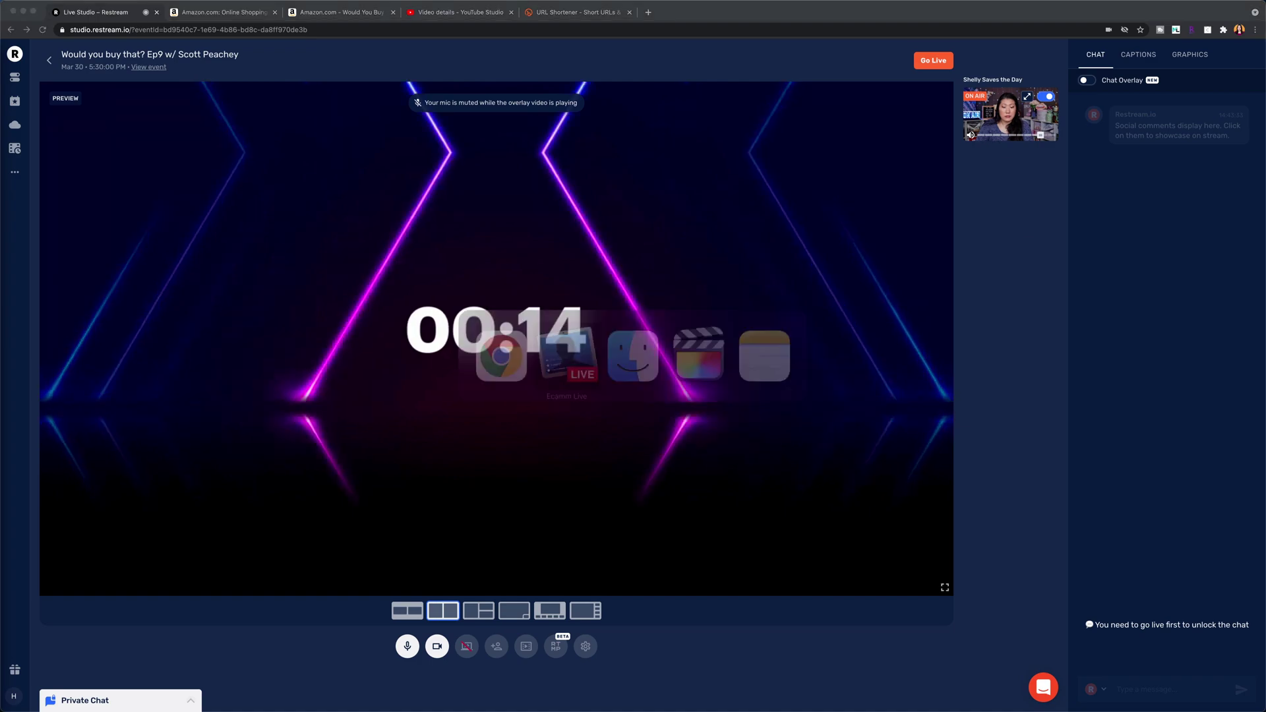
key("super+4")
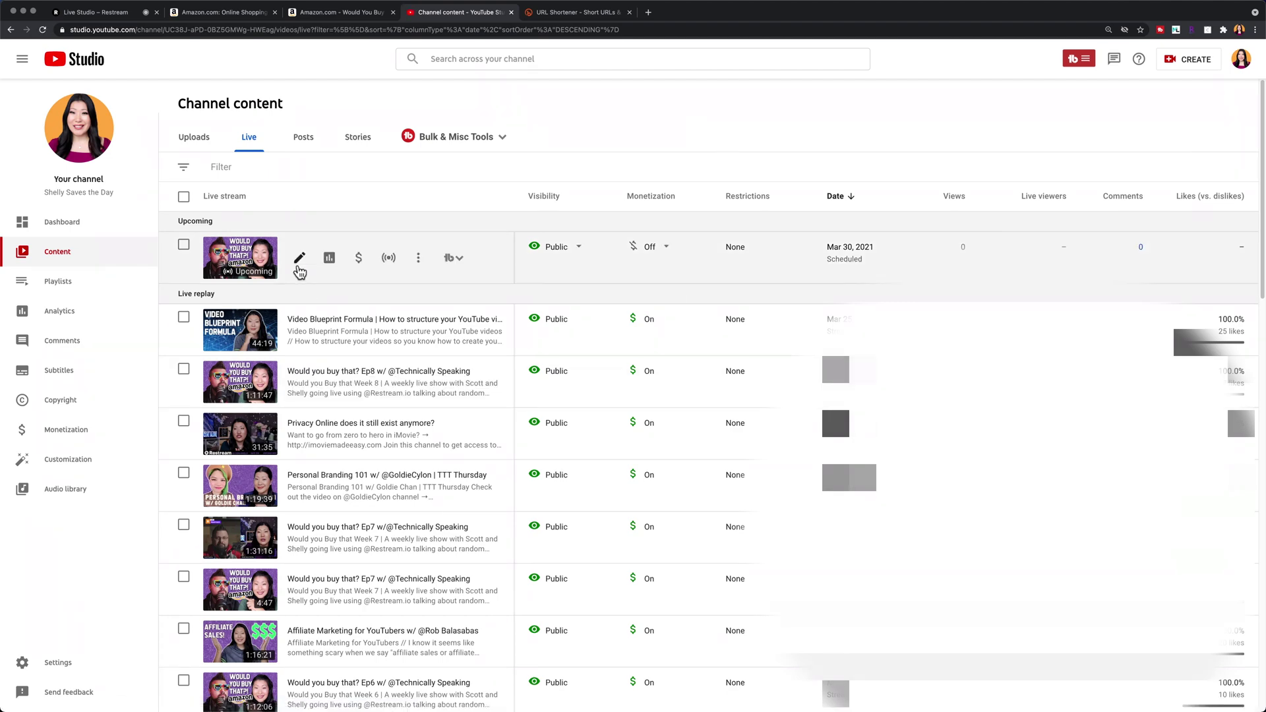
left_click(300, 262)
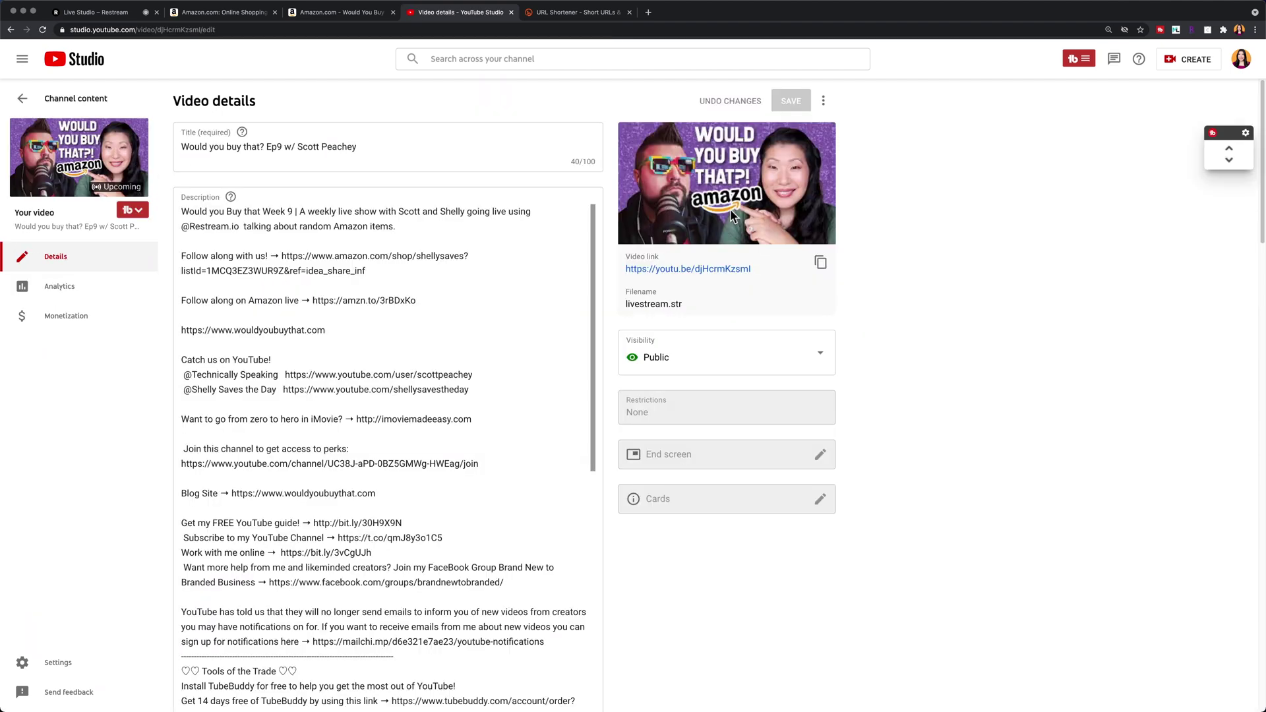
left_click_drag(372, 143, 294, 144)
key("BackSpace")
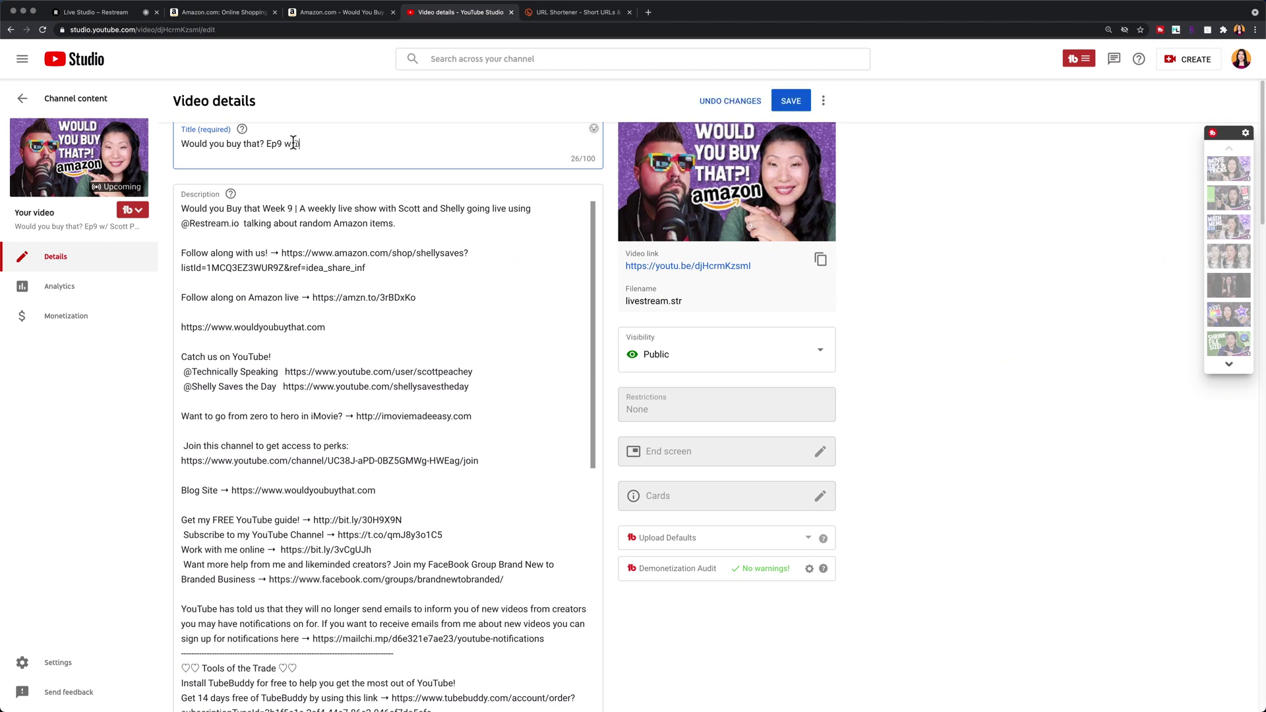
type("Te")
key("BackSpace")
key("BackSpace")
key("BackSpace")
type("/ @Technically")
key("Return")
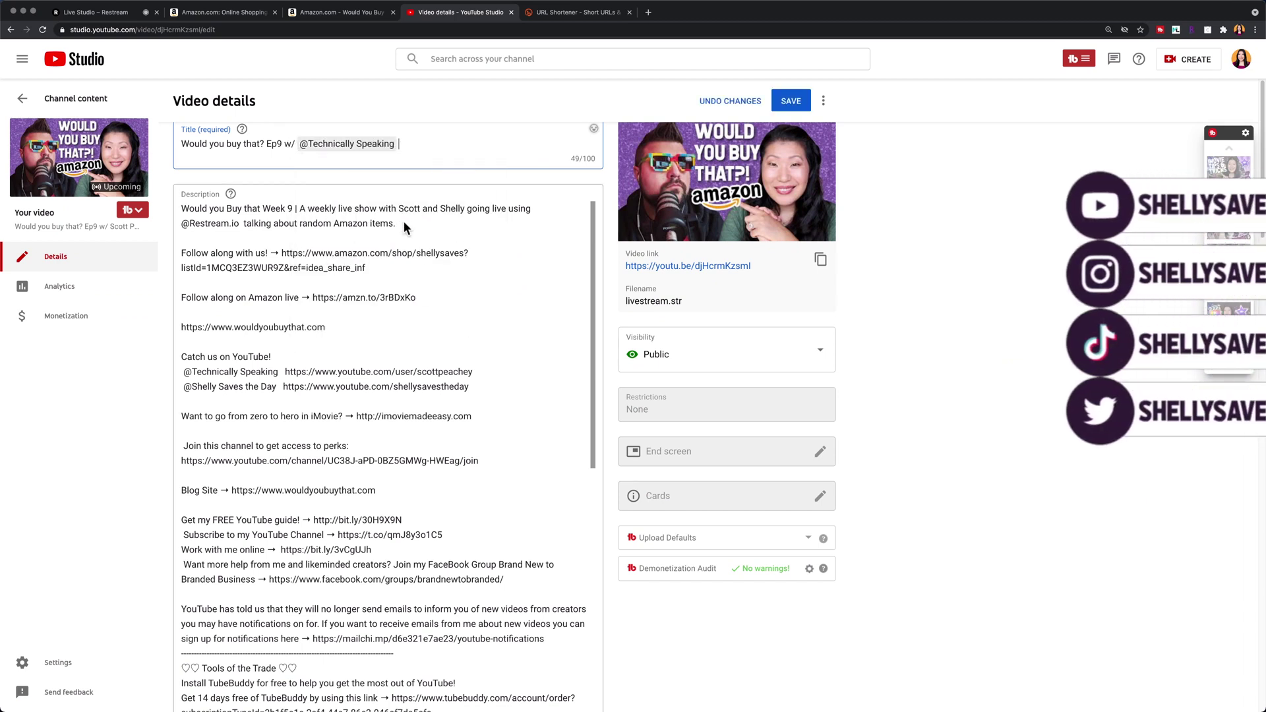
left_click(197, 224)
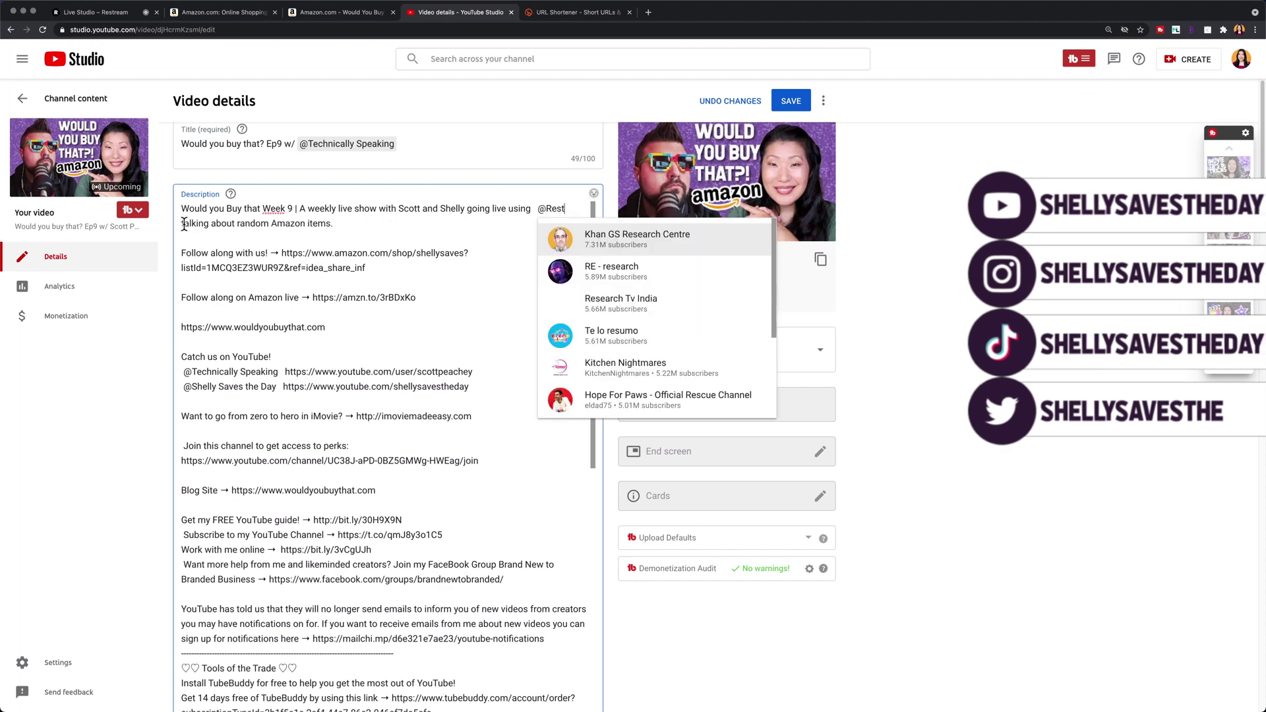
key("Return")
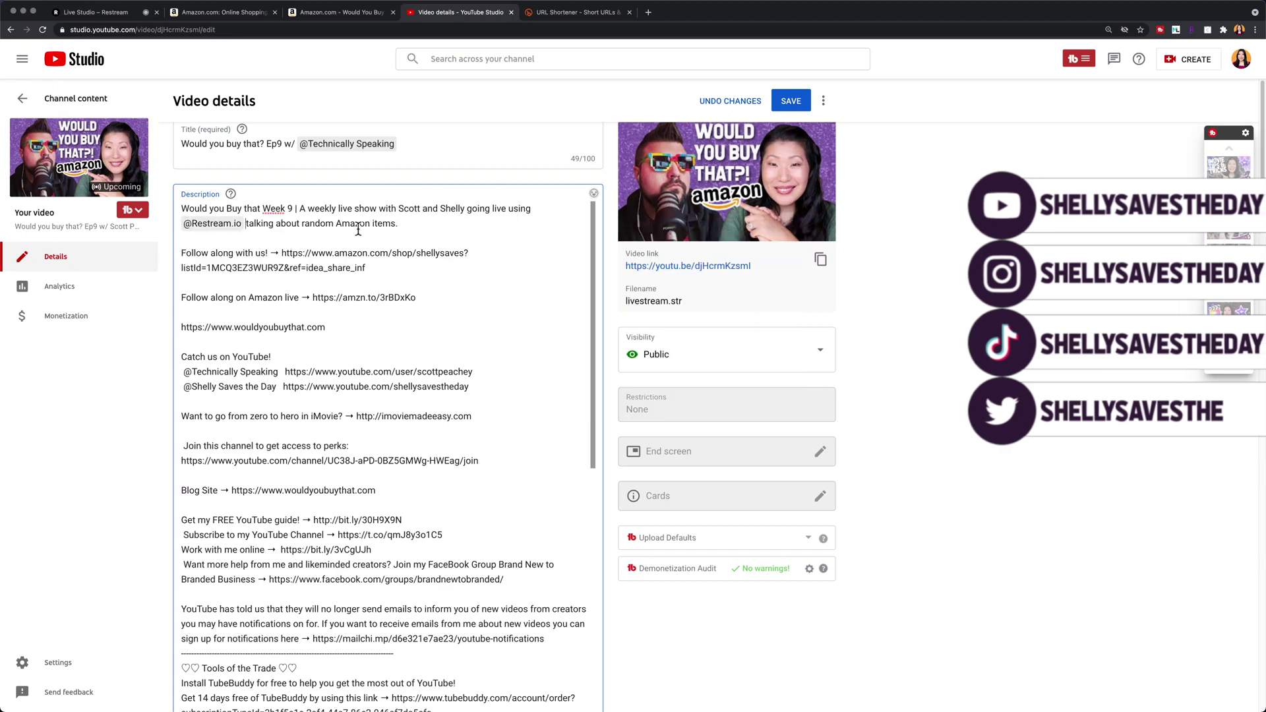
scroll(474, 261, "down", 3)
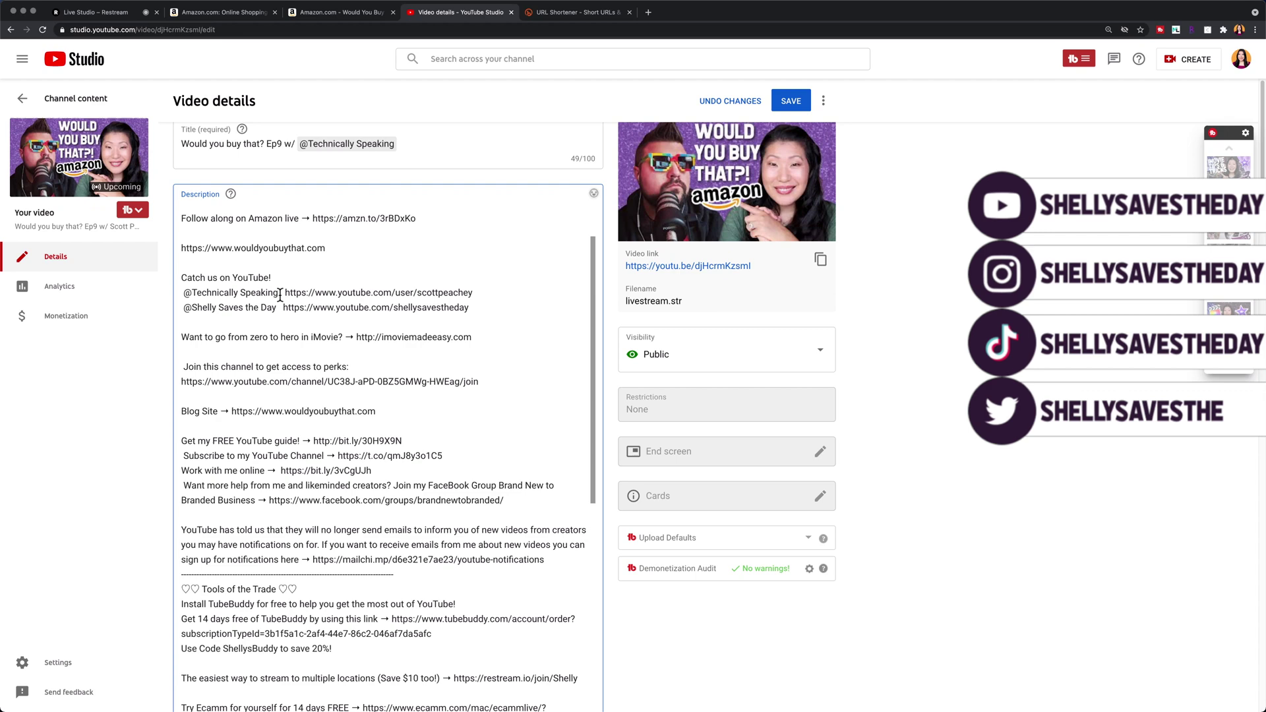
left_click_drag(279, 295, 181, 292)
type("@Technically")
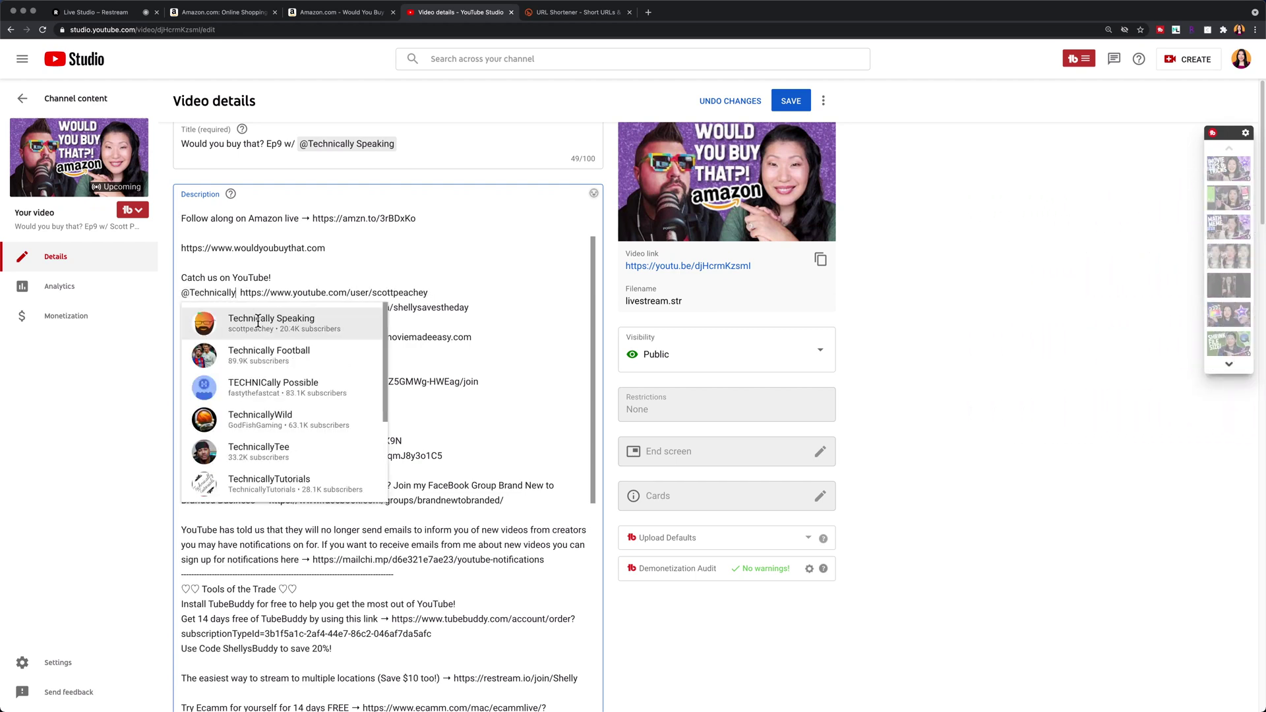
left_click(258, 322)
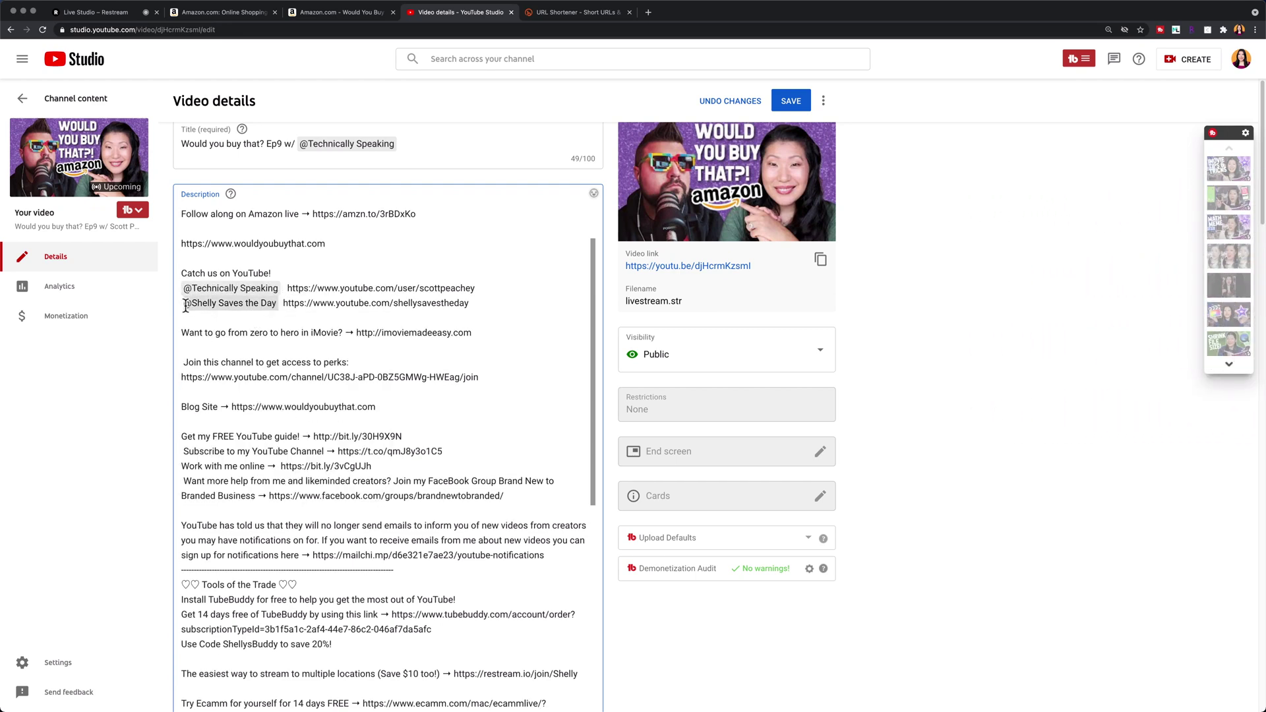
left_click_drag(186, 308, 278, 305)
type("@Shelly")
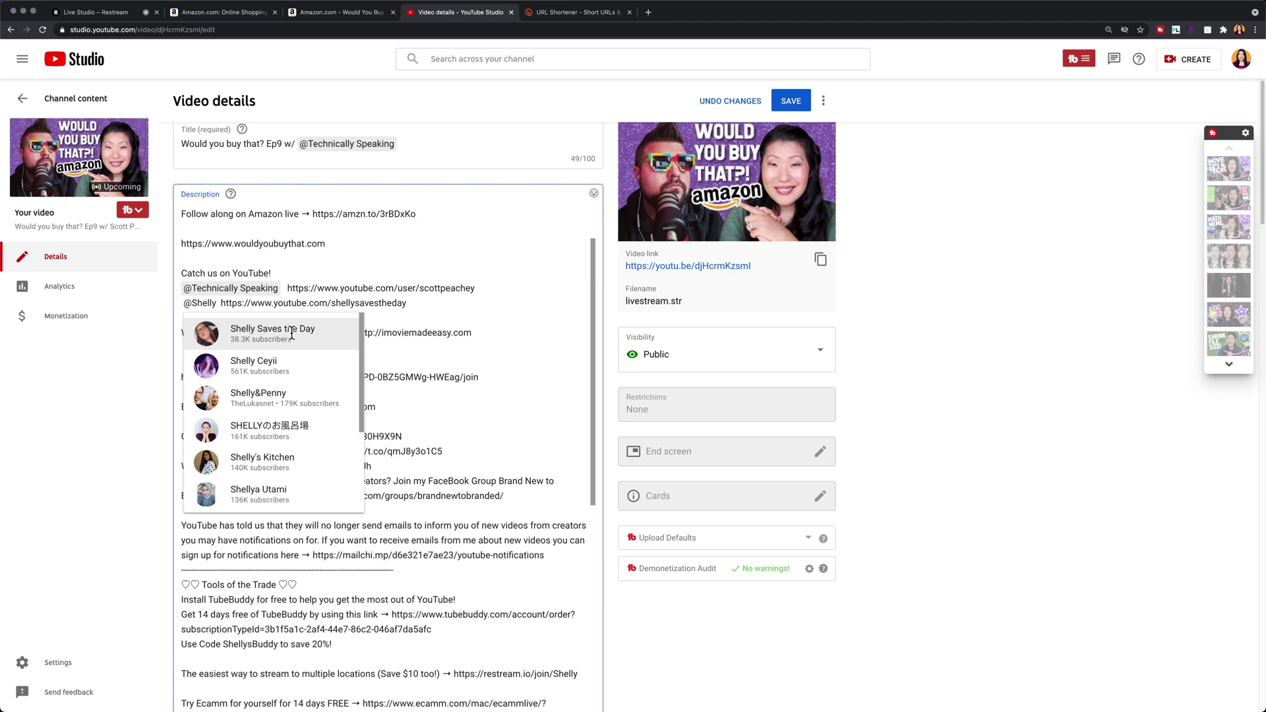
left_click(292, 334)
Step: Check the Ep8 stream's details for reference, then paste the twenty tags into Ep9's Tags box
scroll(362, 525, "down", 10)
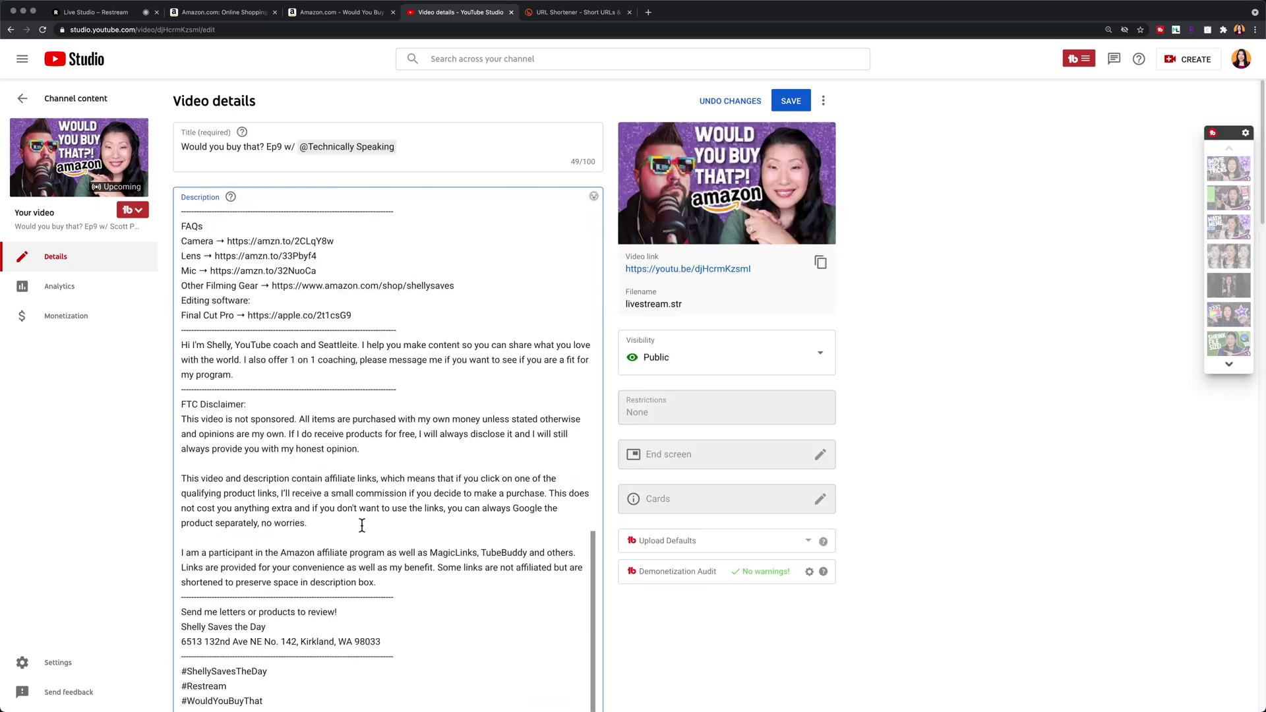
scroll(908, 503, "down", 10)
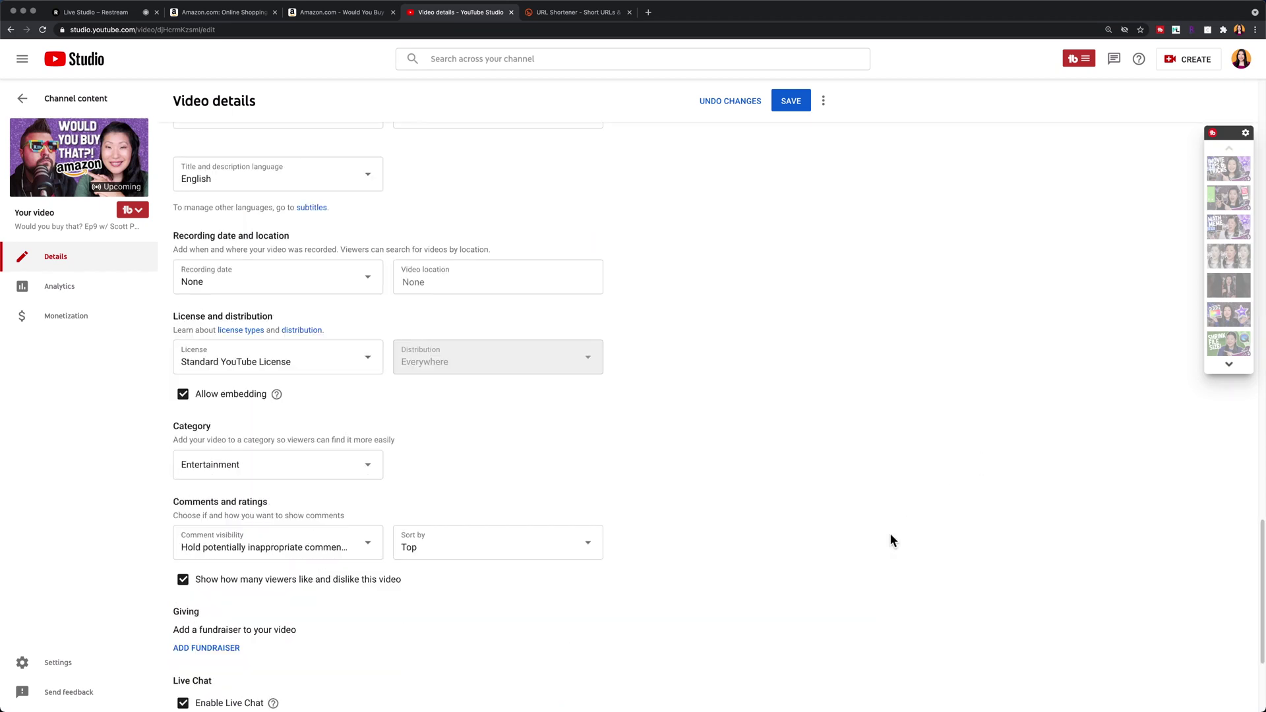
scroll(533, 207, "down", 3)
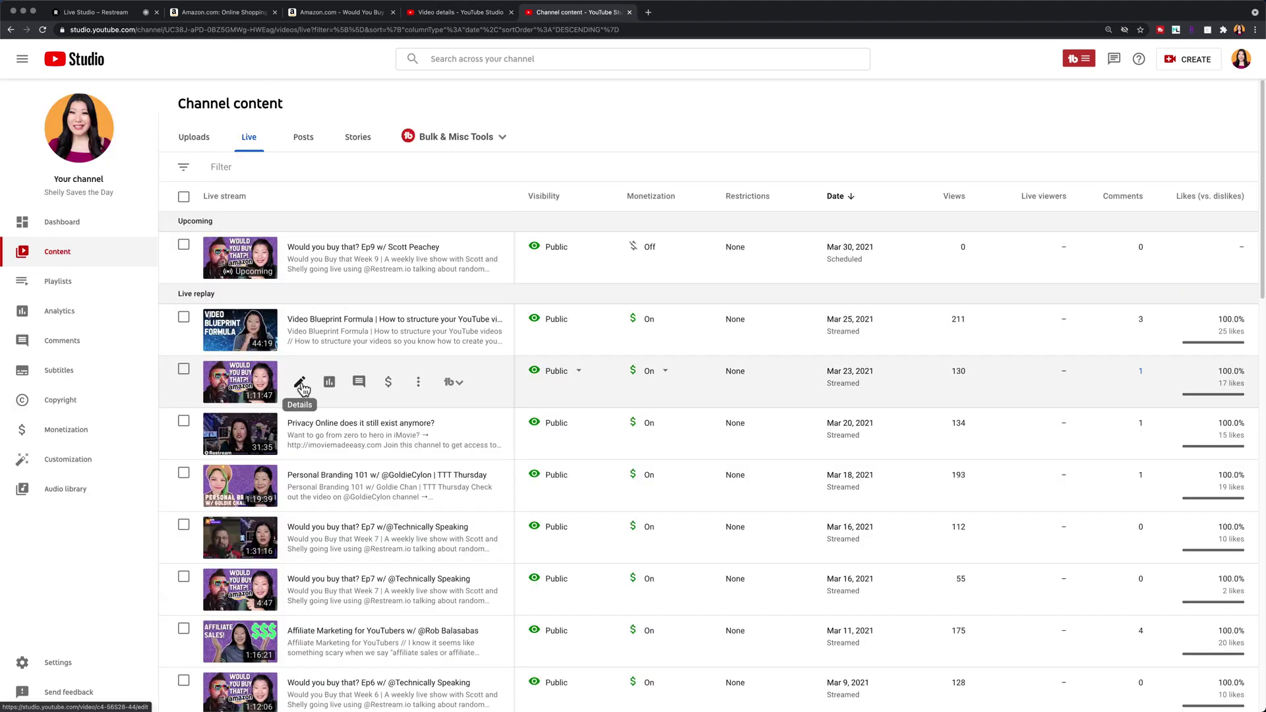
left_click(300, 382)
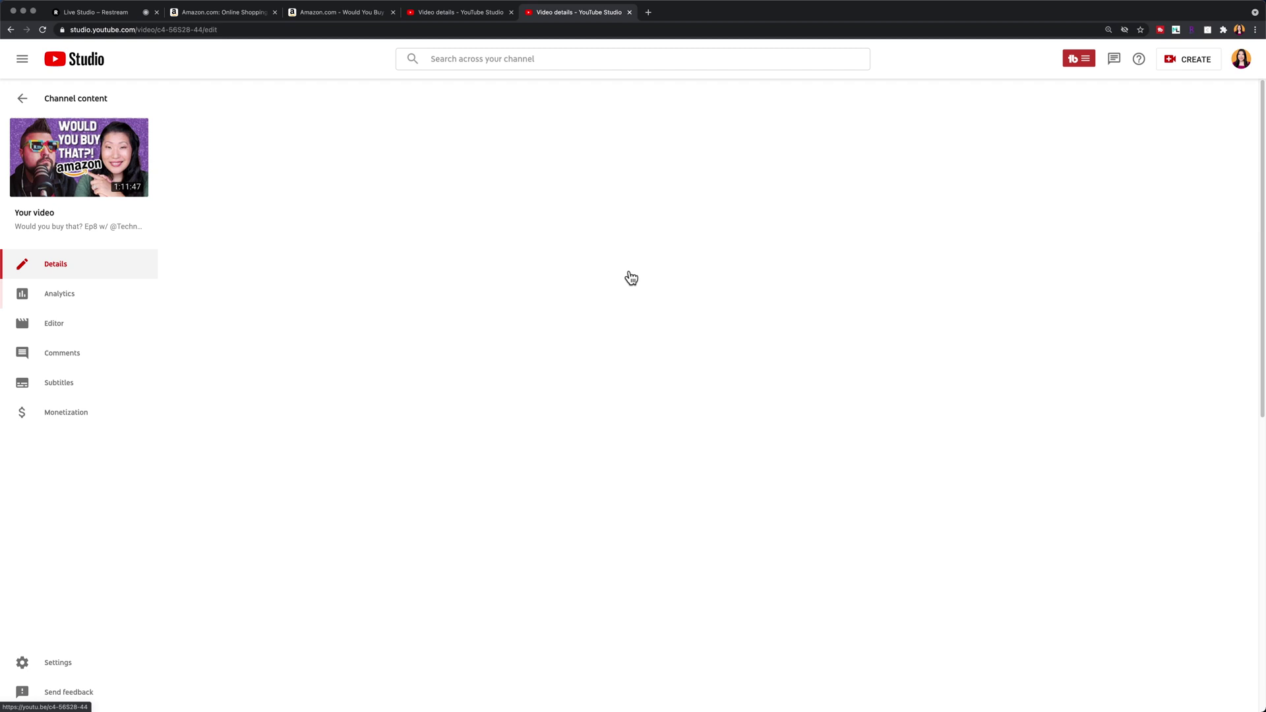
scroll(914, 367, "down", 10)
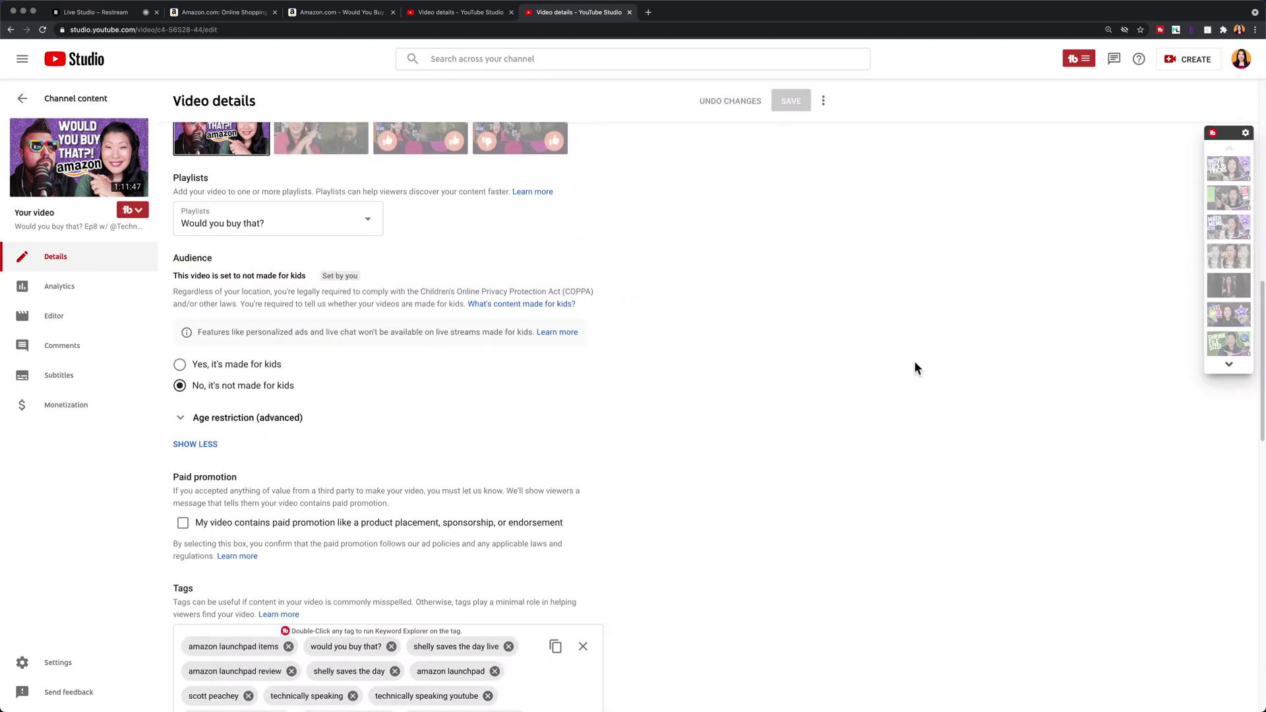
scroll(916, 368, "down", 2)
left_click(457, 16)
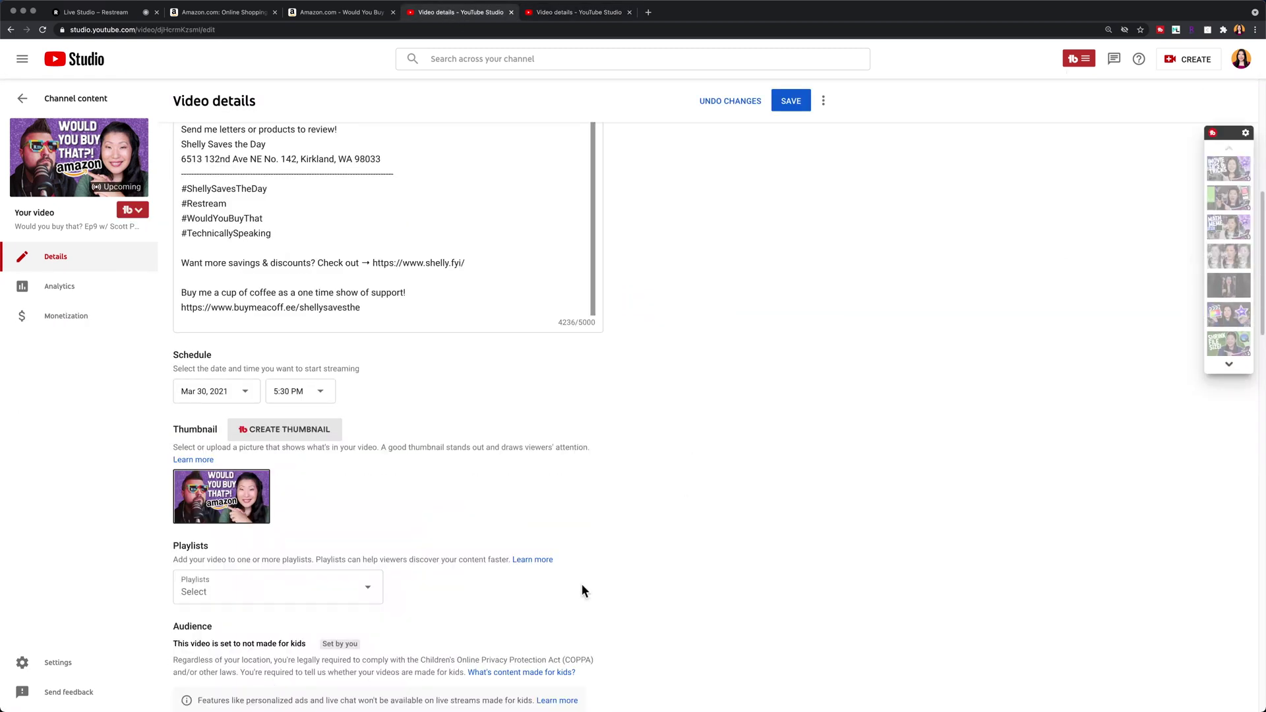
scroll(658, 537, "down", 8)
left_click(212, 481)
type("amazon launchpad items,would you buy that?,shelly saves the day live,amazon launchpad review,shelly saves the day,amazon launchpad,scott peachey,technically speaking,technically speaking youtube,amazon made me buy it,amazon must haves,amazon influencer program,amazon influencer storefront,amazon influencer live stream,live stream amazon items,random finds on amazon,random amazon products,random amazon finds,cool gadgets on amazon,would you buy that")
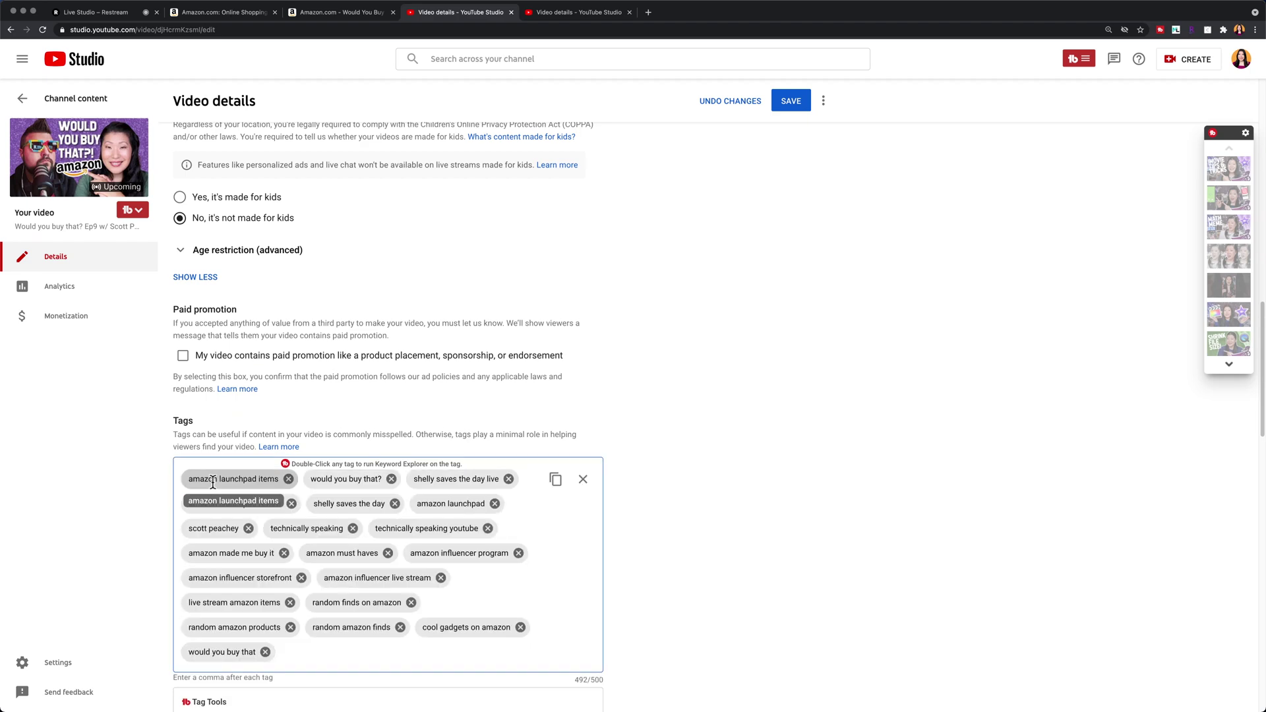
Step: Add the video to the 'Would you buy that?' playlist and save the details
scroll(699, 543, "down", 3)
scroll(706, 540, "up", 4)
scroll(346, 350, "up", 4)
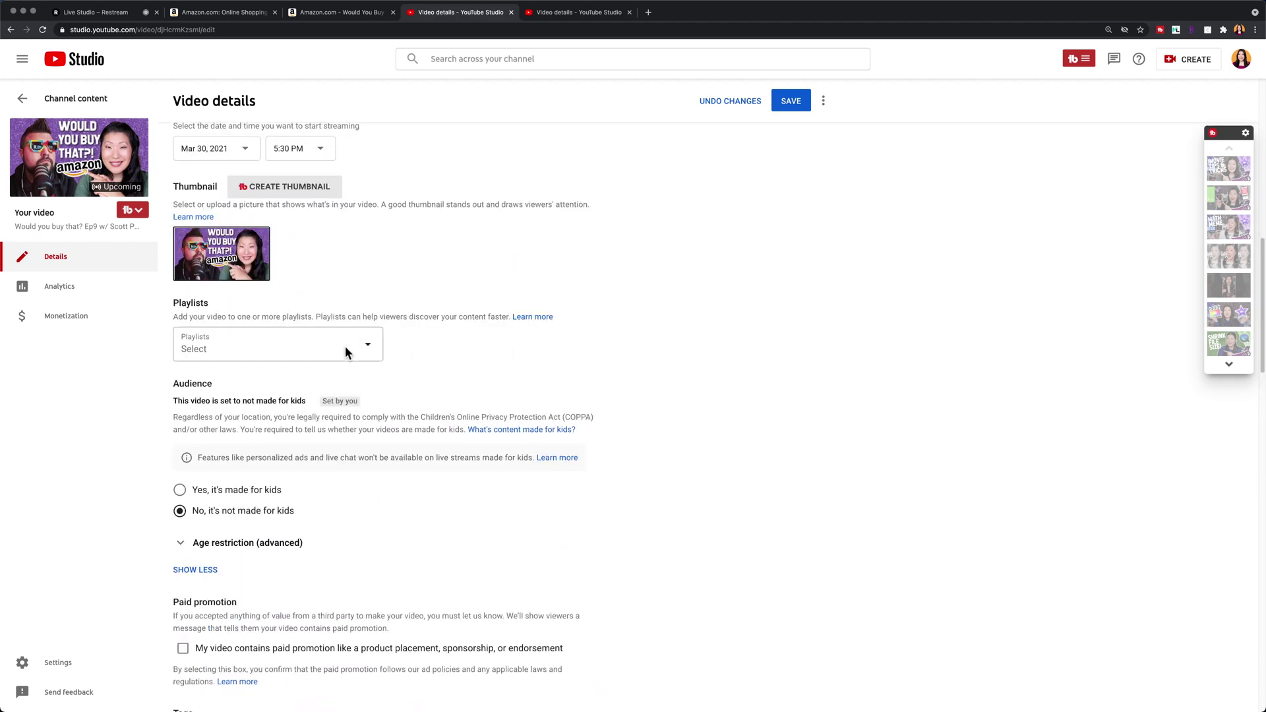
left_click(346, 354)
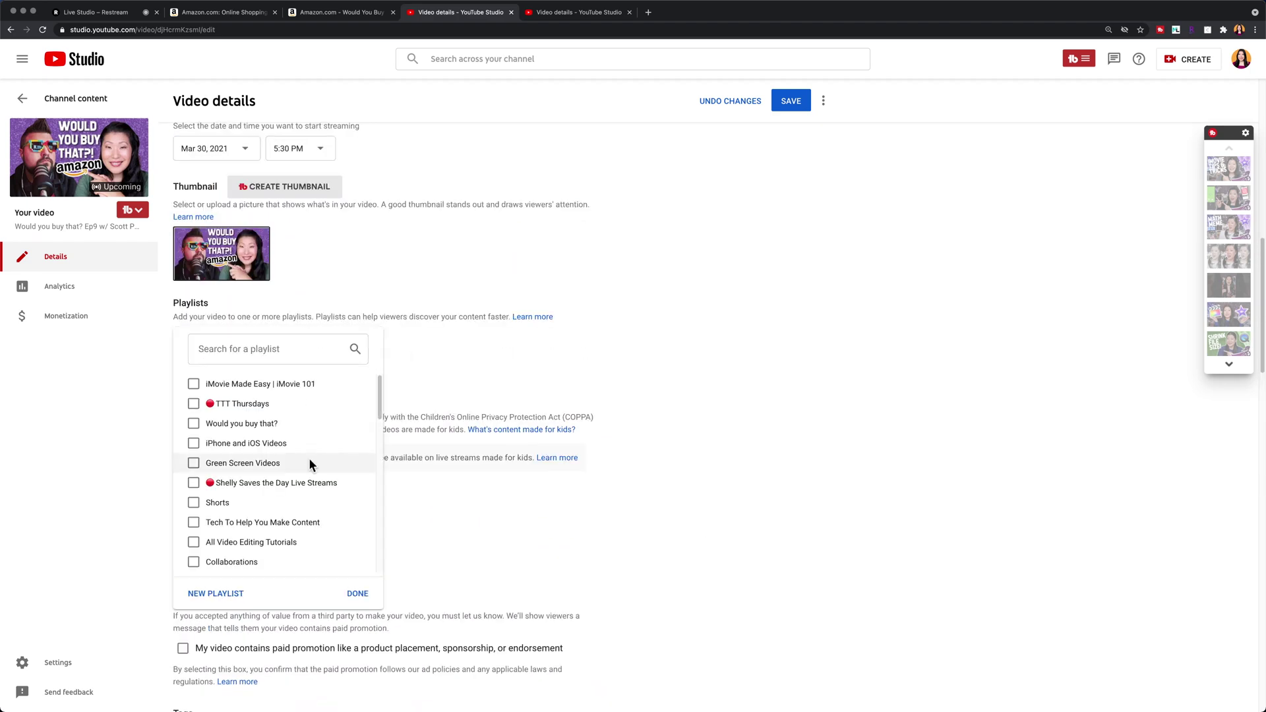
left_click(264, 424)
left_click(648, 295)
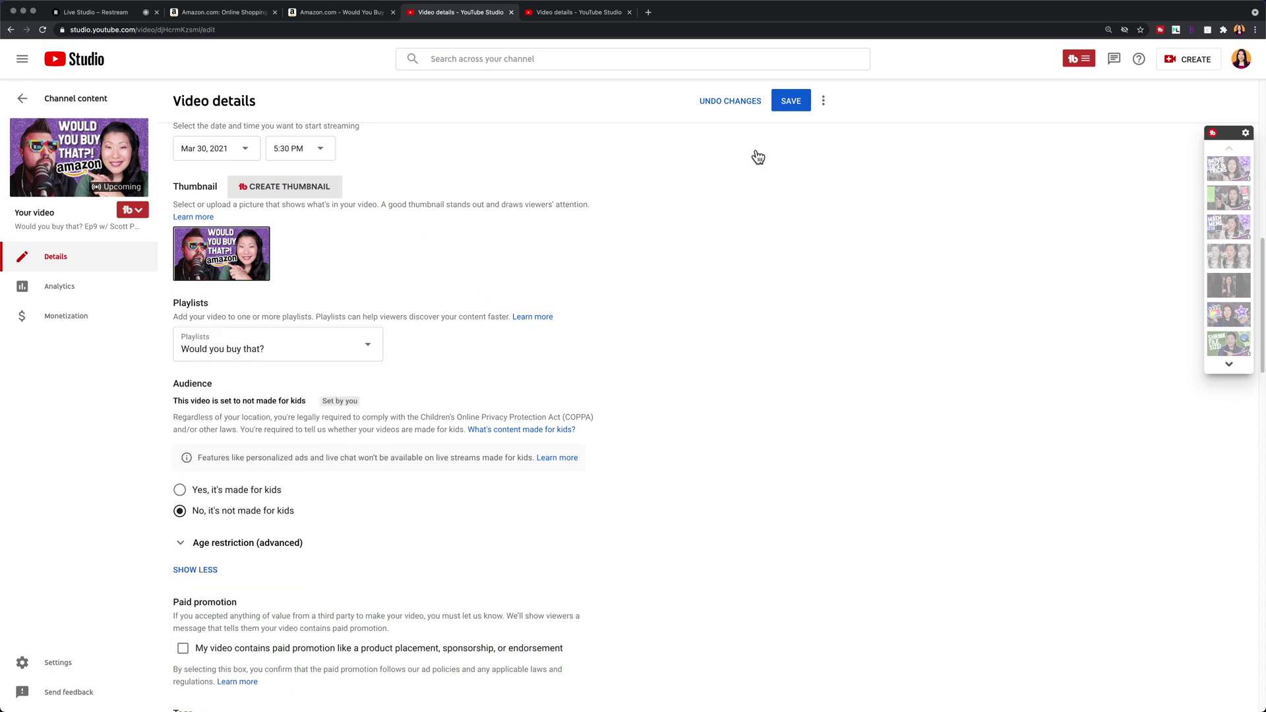
key("ctrl+s")
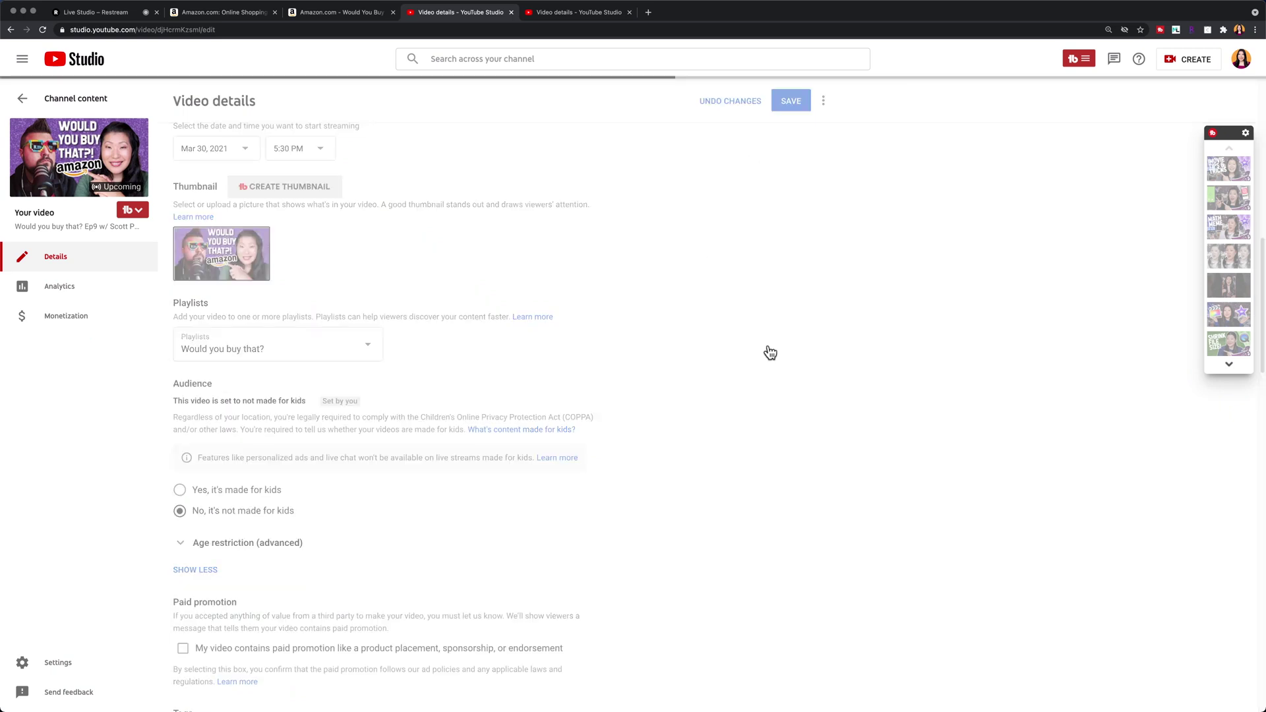
Step: Switch Ep9 monetization to On, save it, and copy the video's short link from Details
left_click(76, 317)
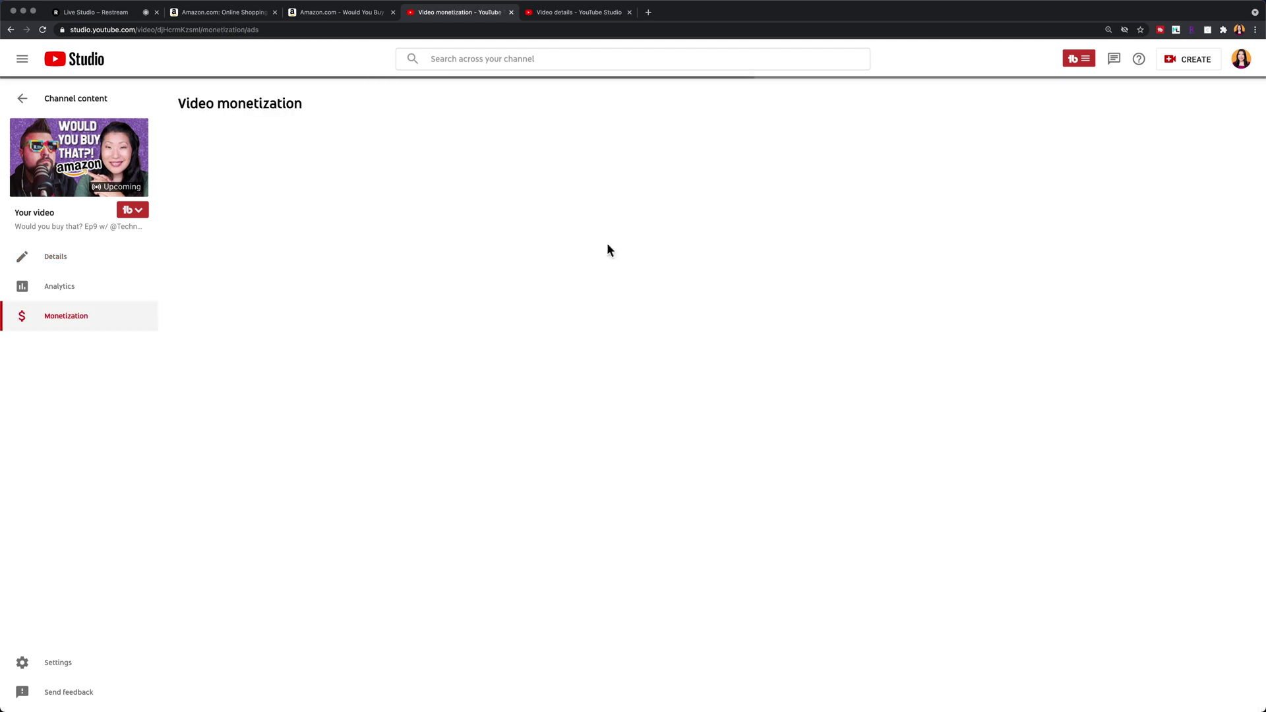
left_click(373, 196)
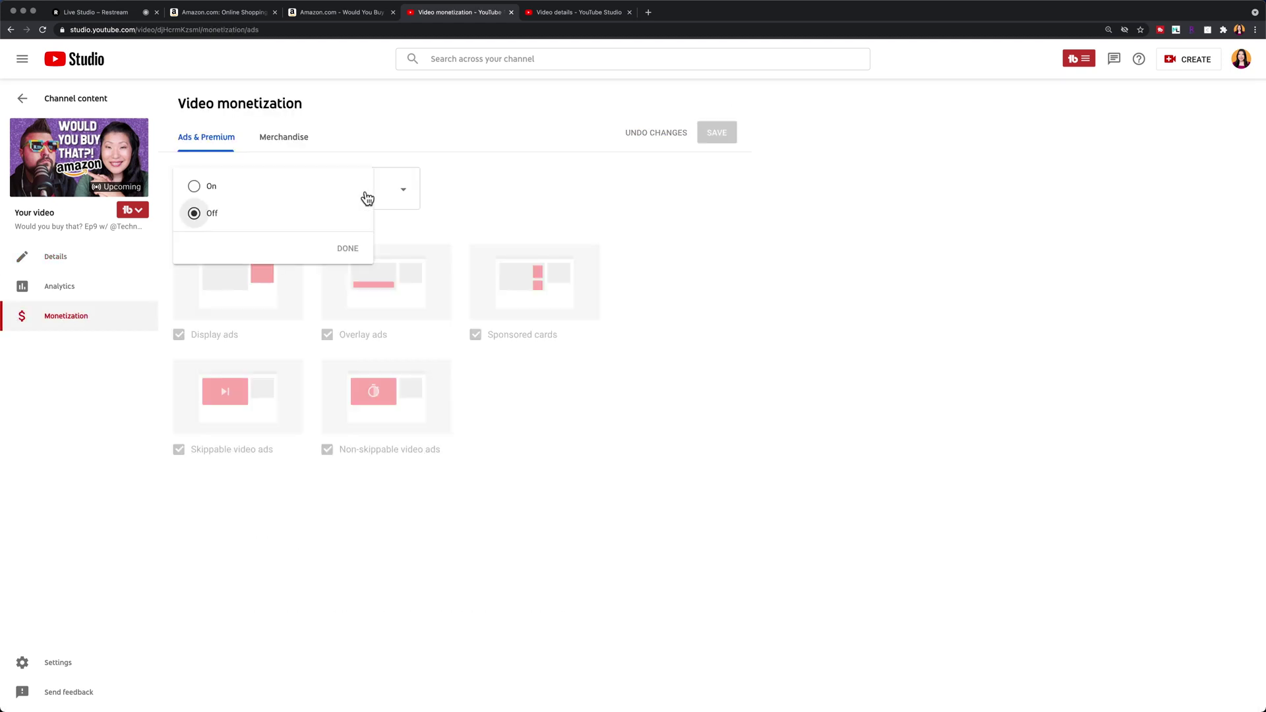
left_click(343, 251)
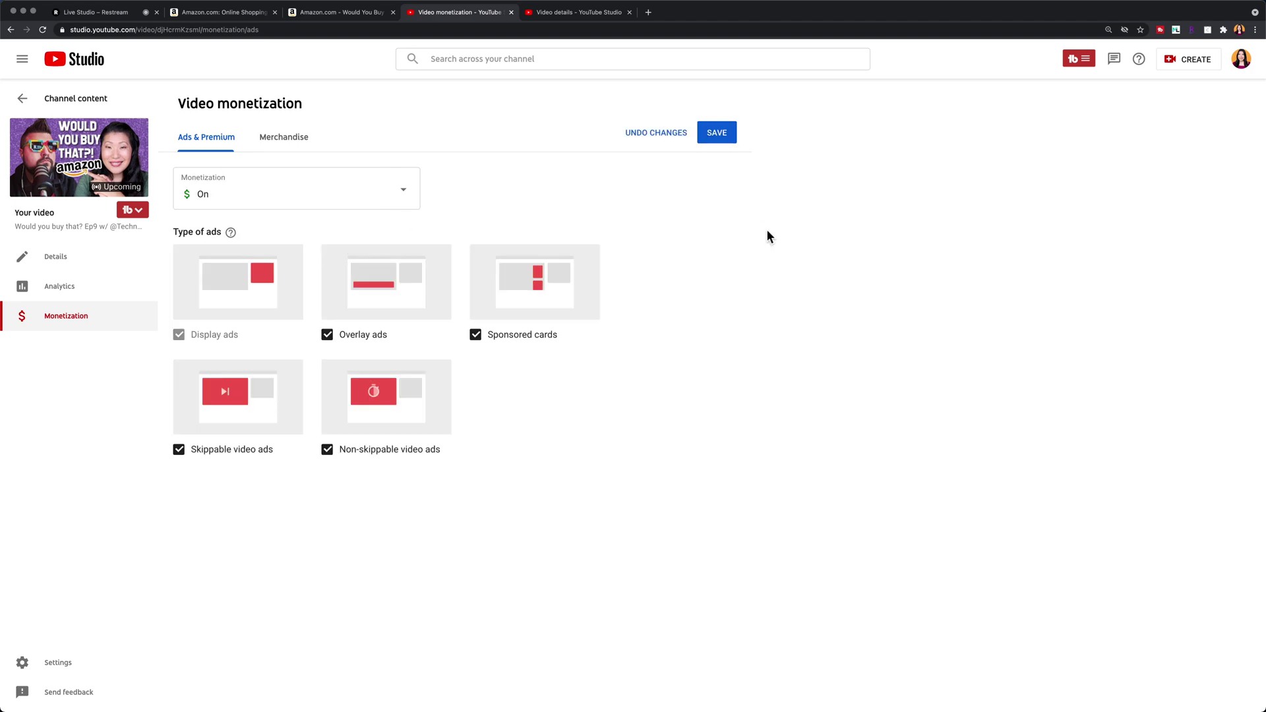
left_click(721, 134)
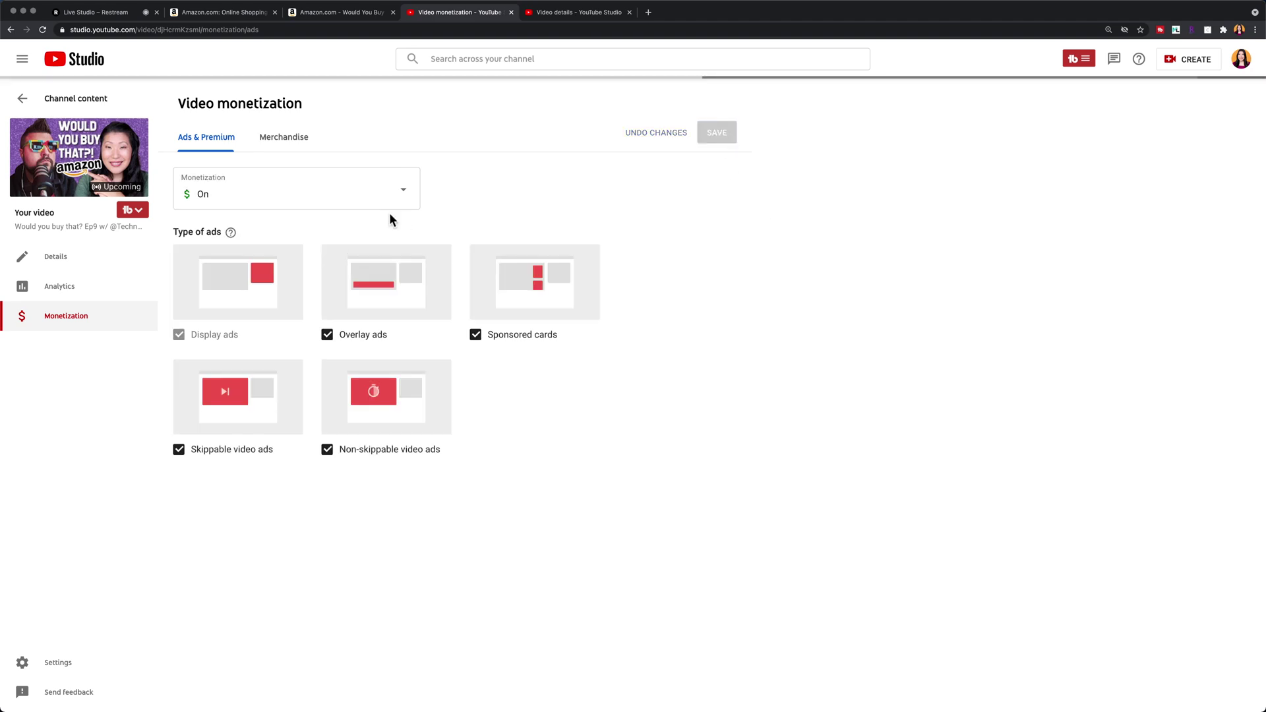
left_click(55, 256)
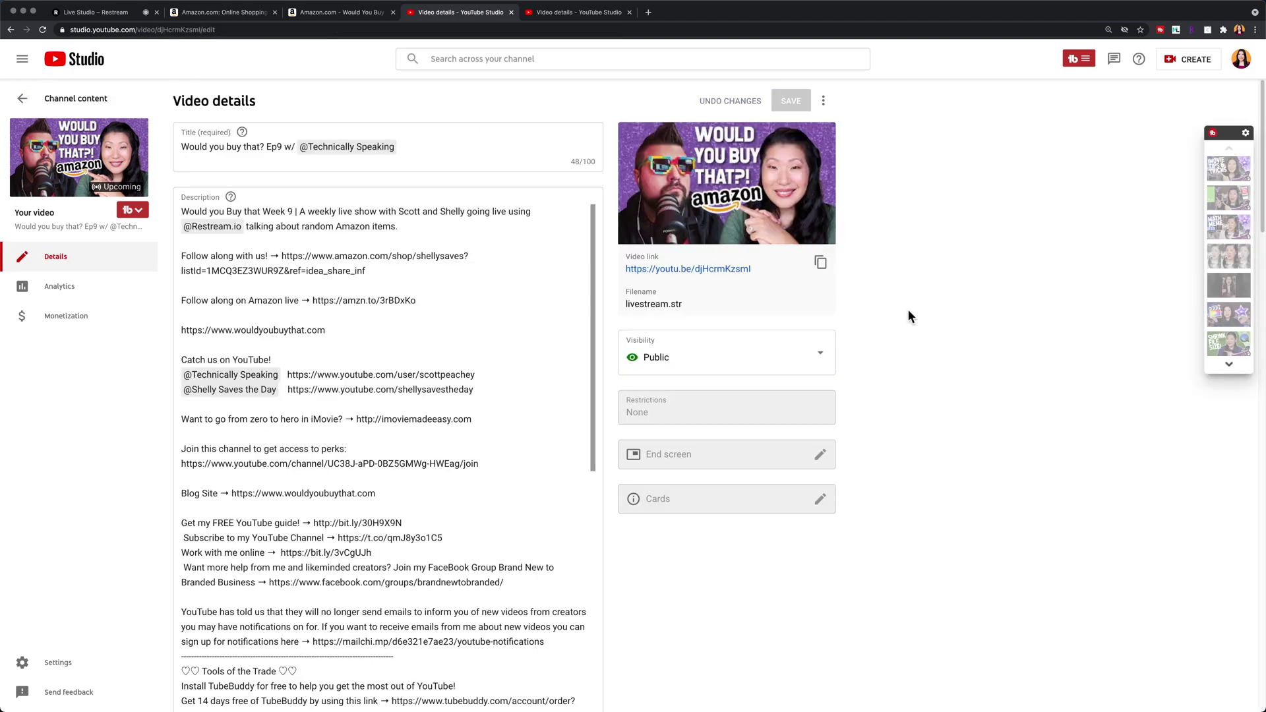
left_click(821, 262)
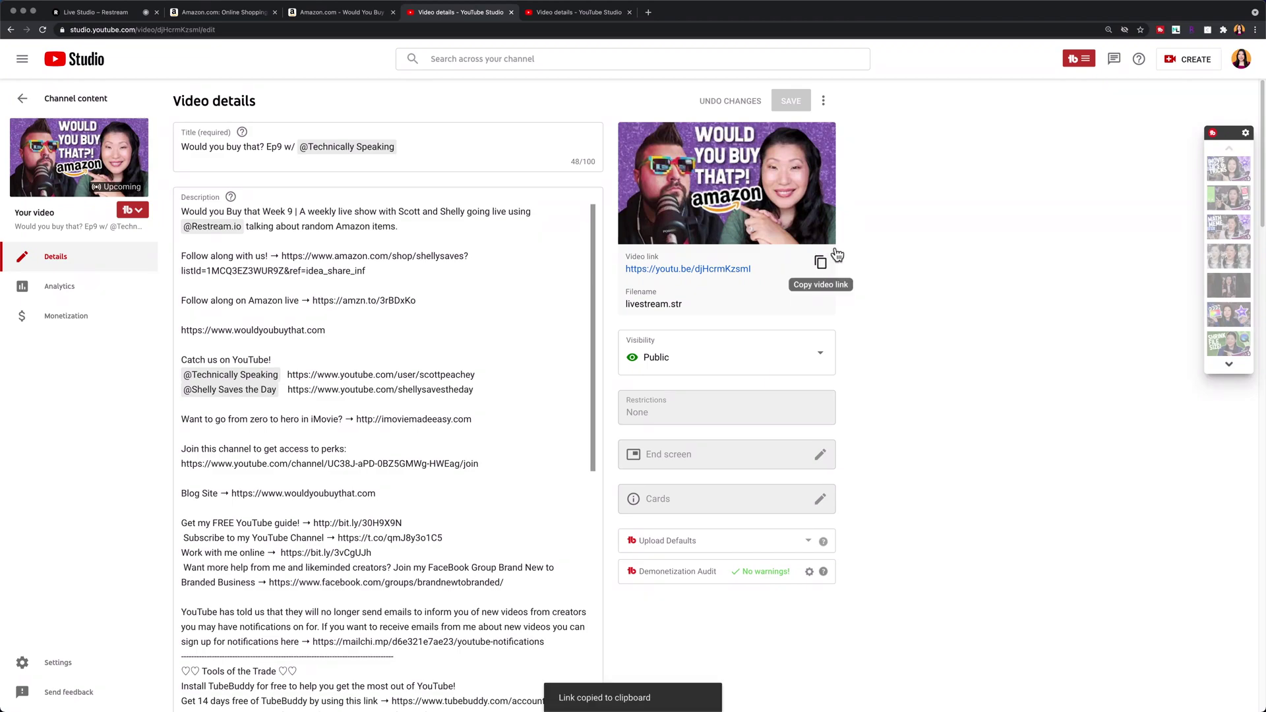
Step: In Restream's social alerts, paste the video's short link and retitle the tweet 'Would You Buy That' ep 9 with the co-host
left_click(92, 12)
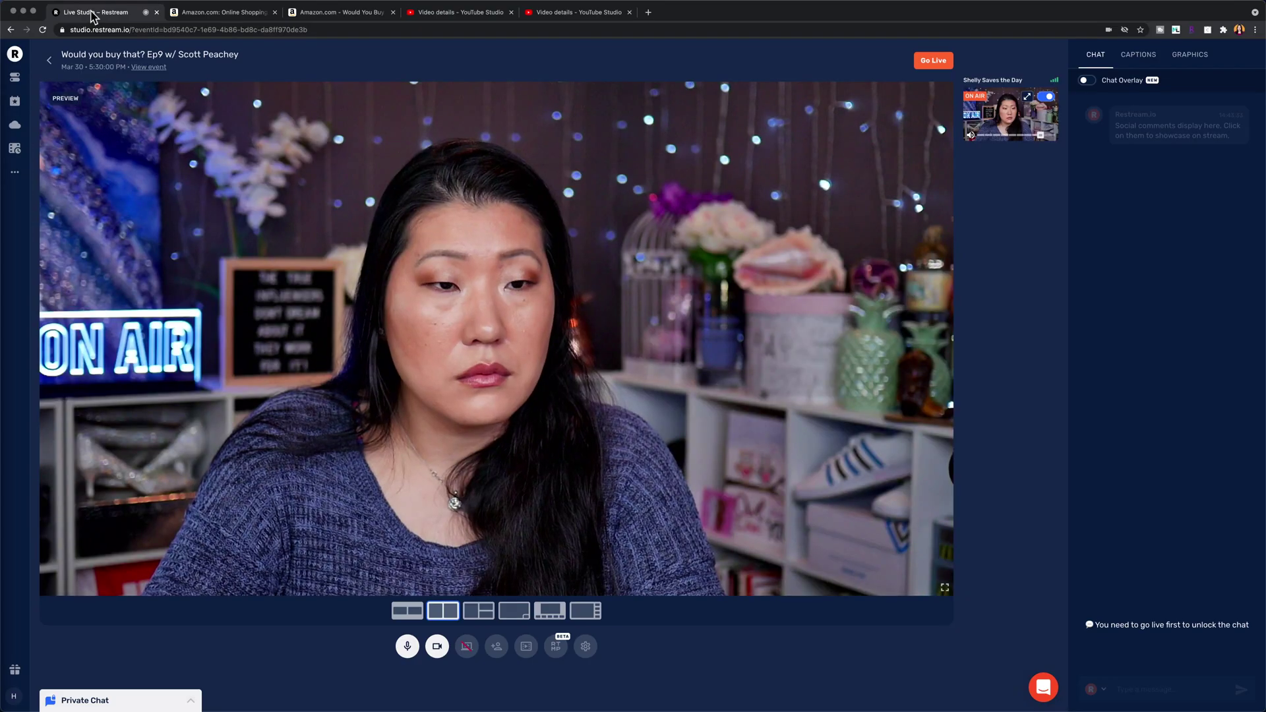
mouse_move(16, 176)
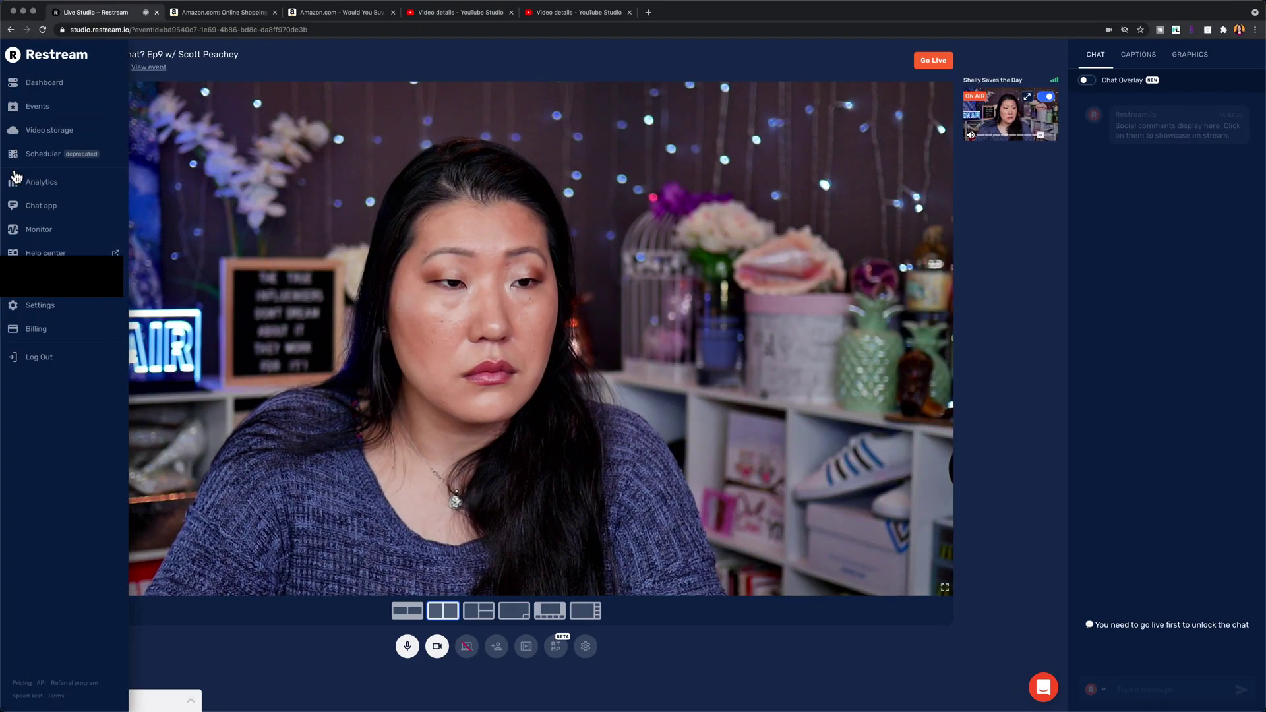
left_click(71, 306)
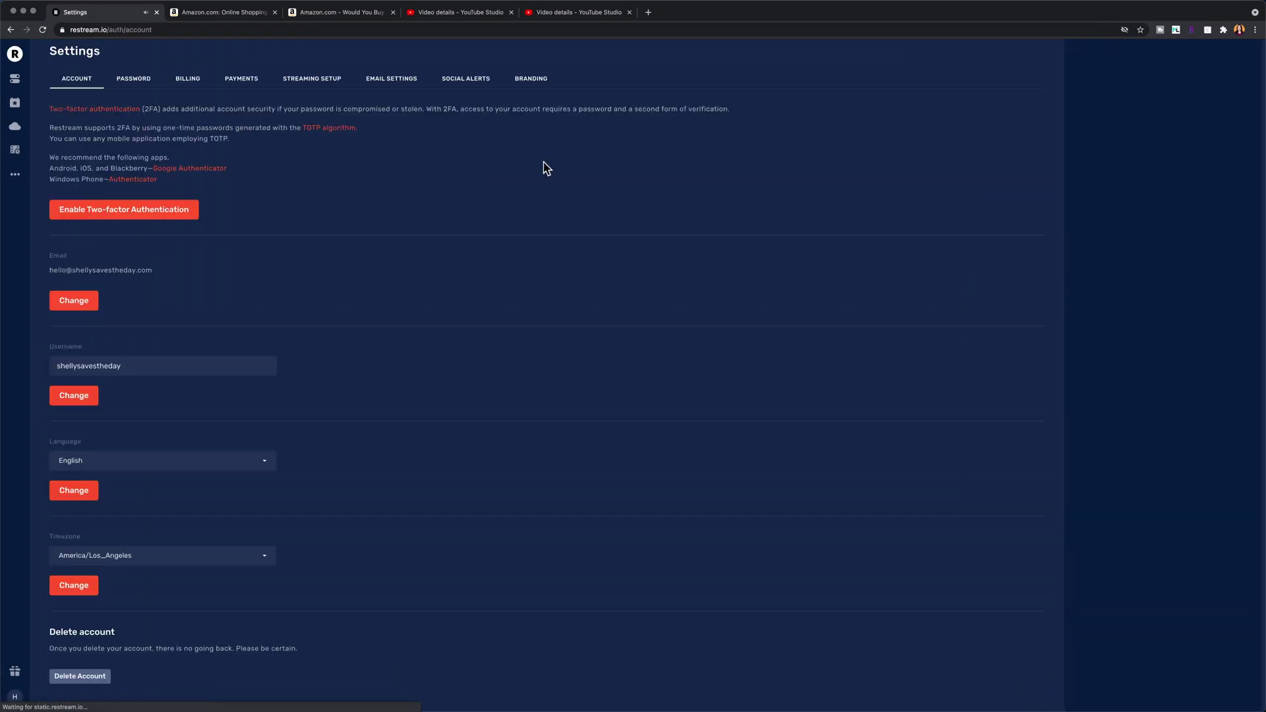
left_click(465, 78)
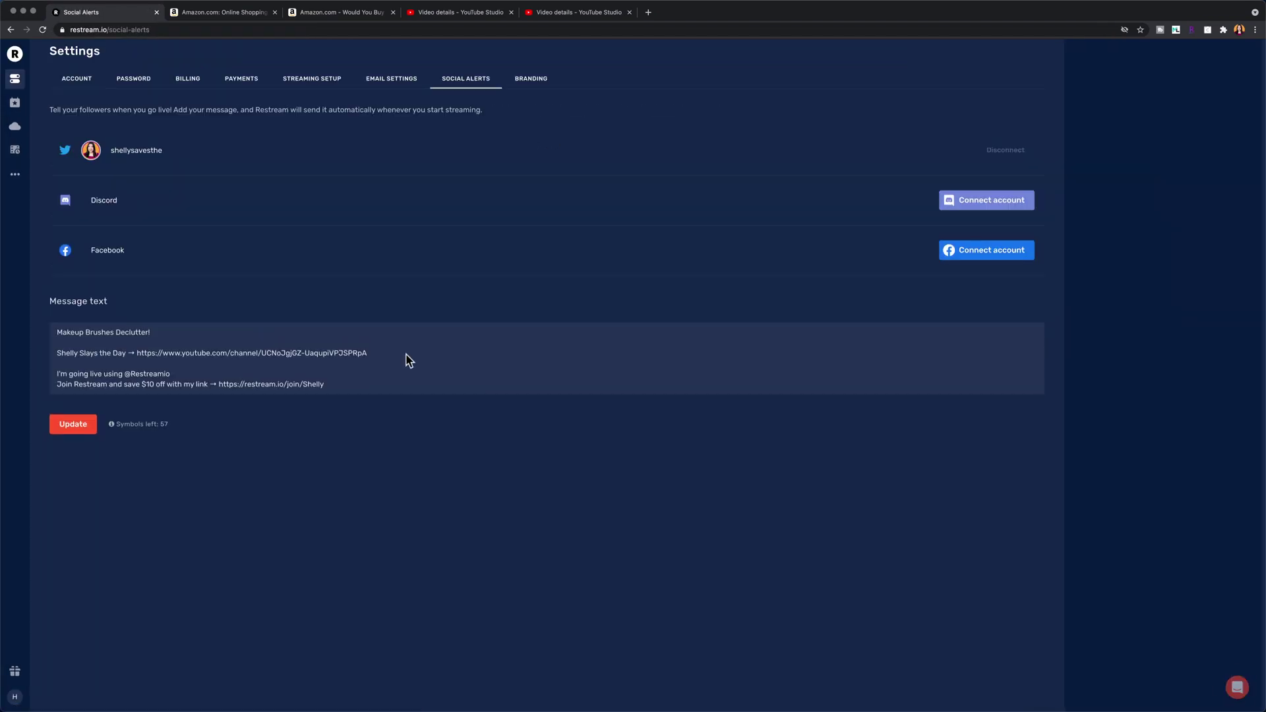
left_click_drag(409, 353, 57, 353)
key("super+v")
key("BackSpace")
left_click_drag(151, 333, 56, 332)
type("Would You Buy That Epi")
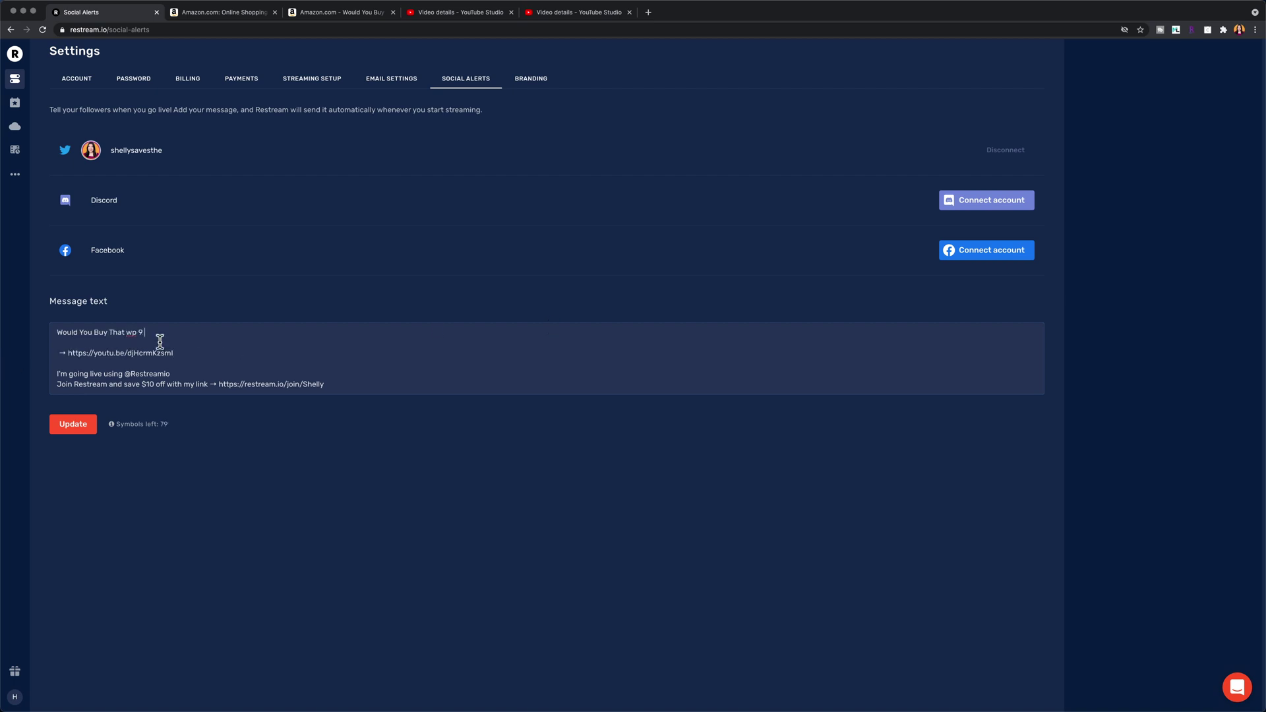
type("with @scottpeachey")
left_click(168, 333)
key("BackSpace")
Step: Add 'Watch on YouTube' and the Amazon short link to the alert message and update it
left_click(57, 353)
type("Watch on YouTube")
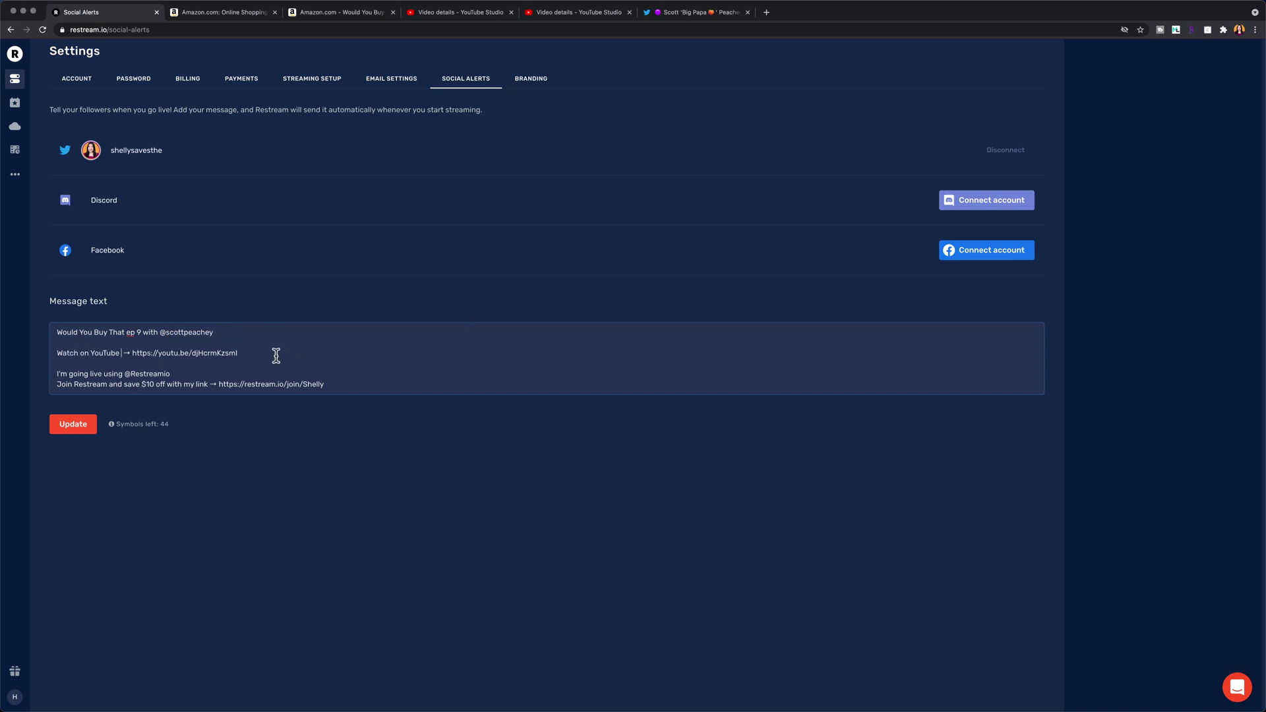
left_click(276, 356)
key("Return")
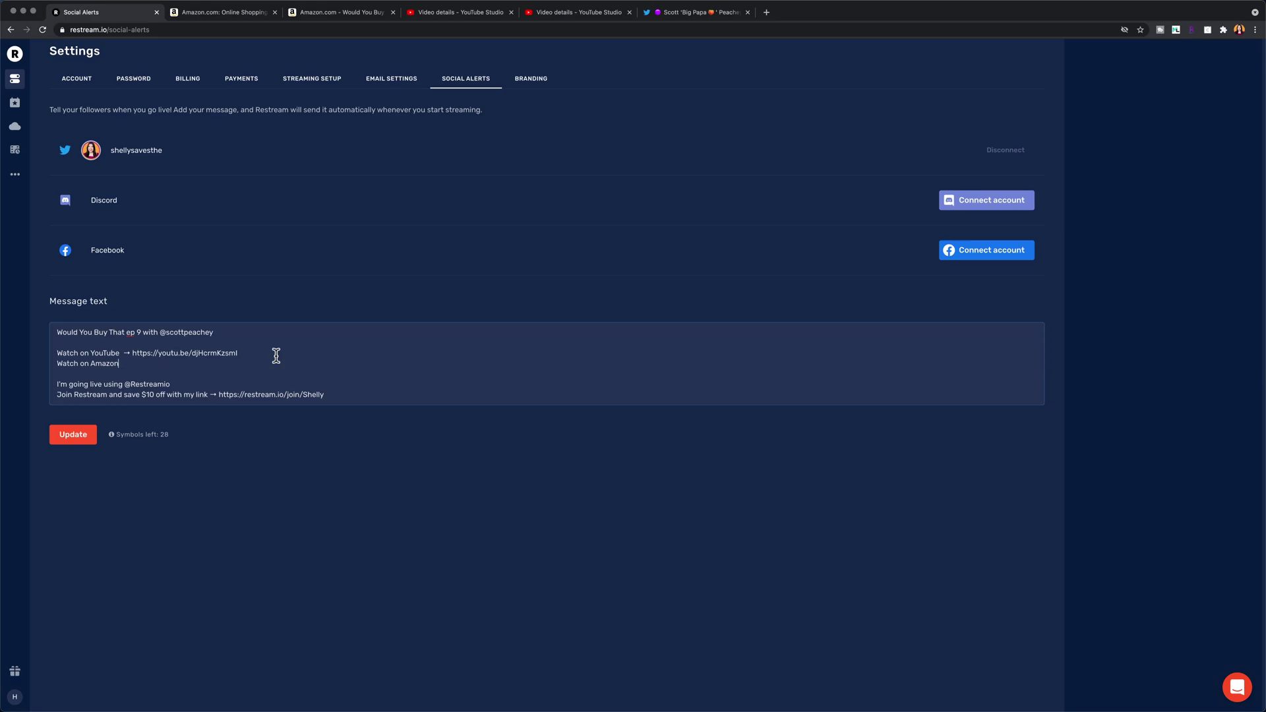
left_click(459, 12)
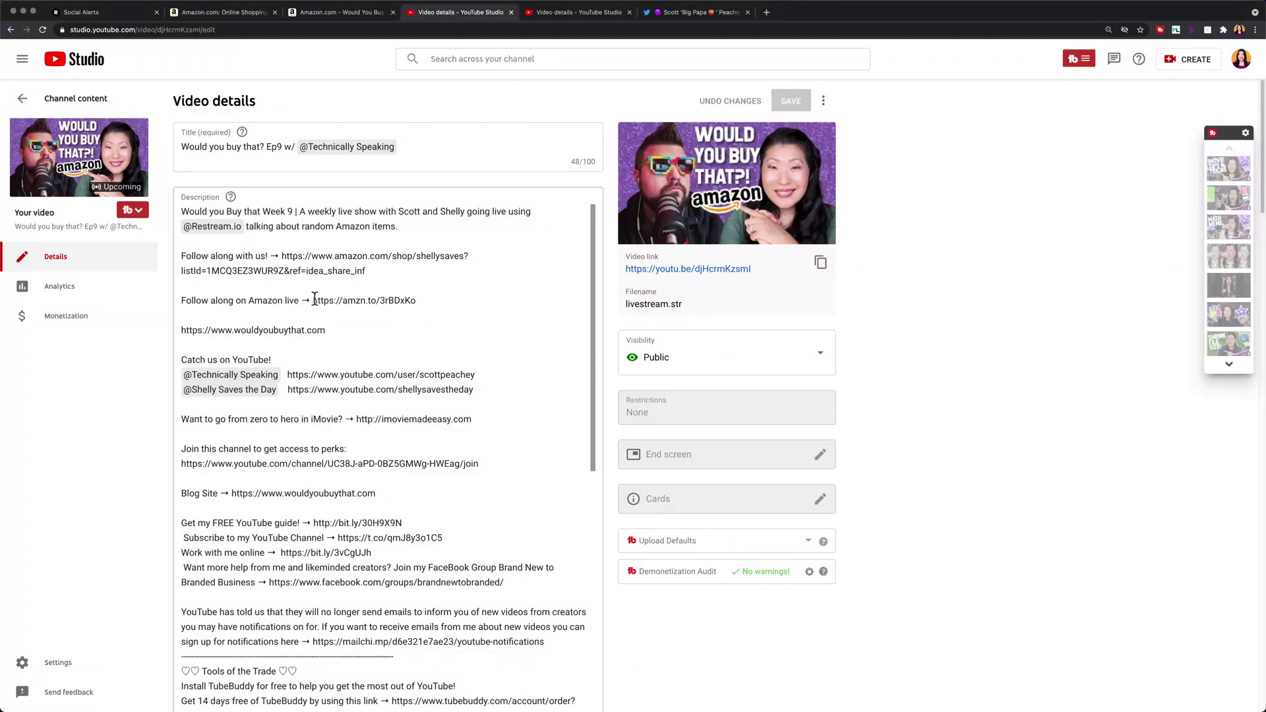
left_click_drag(314, 300, 416, 301)
left_click(96, 14)
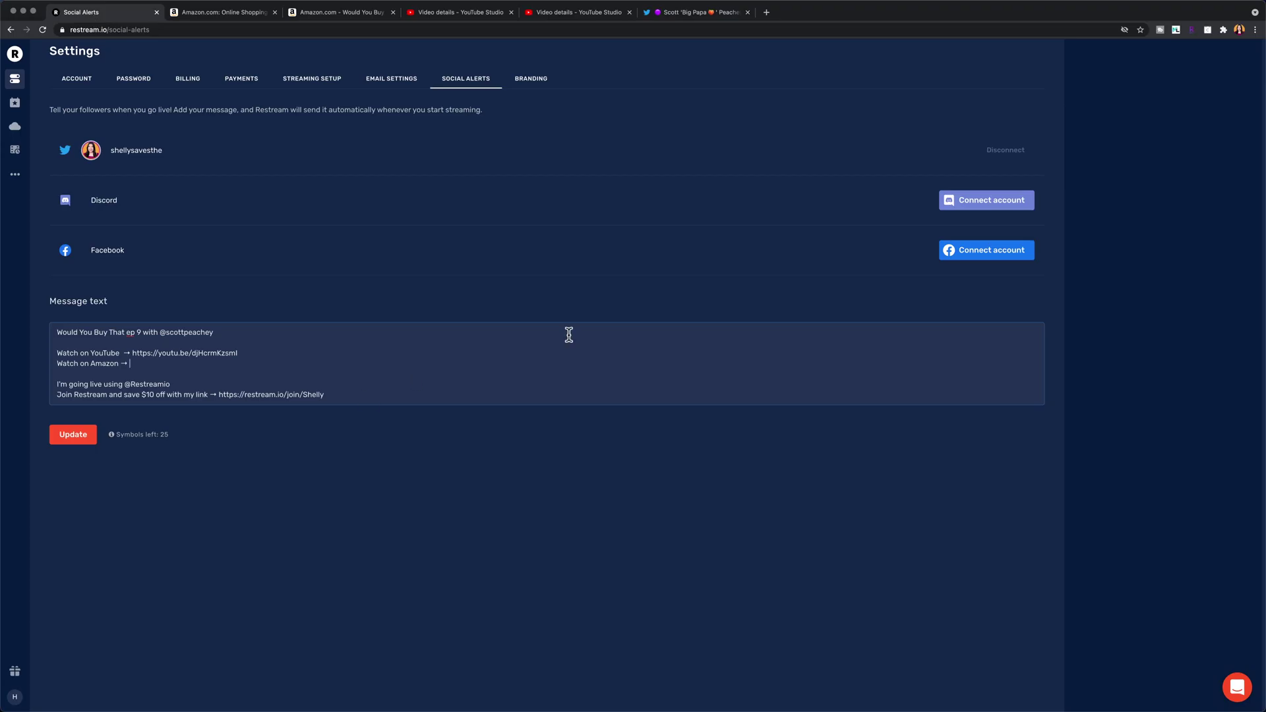
key("cmd+v")
left_click(219, 385)
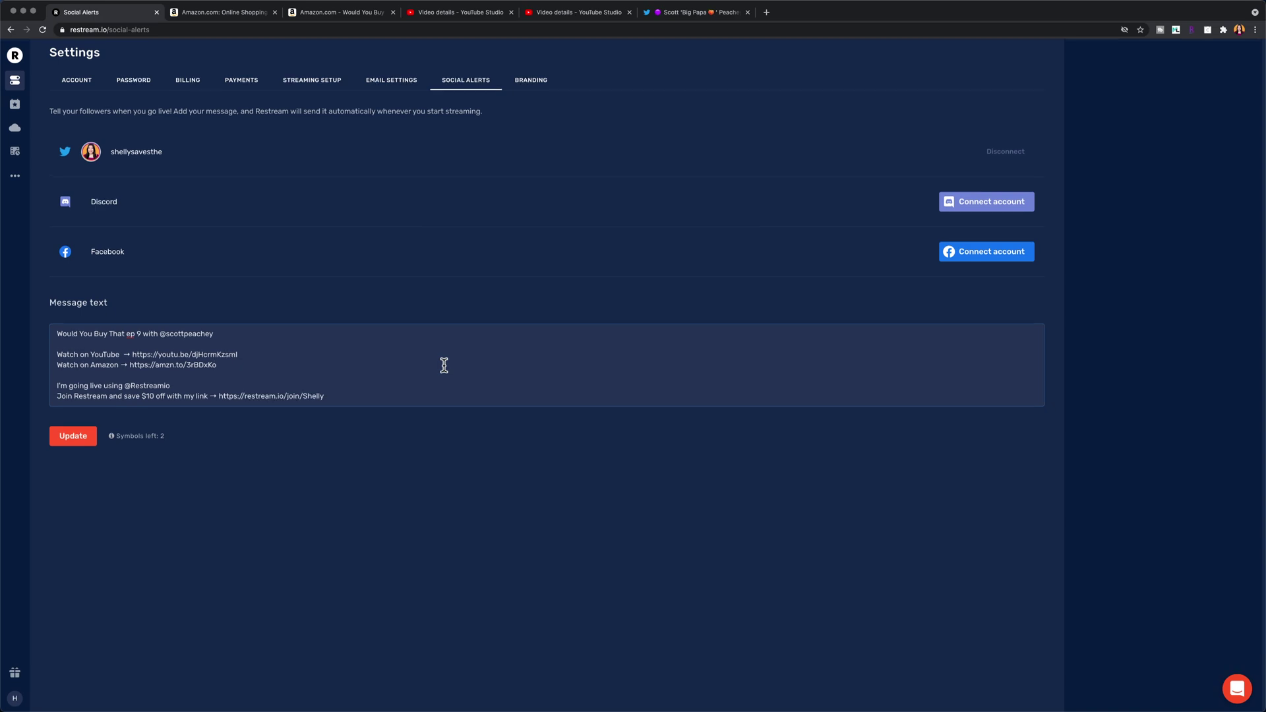
left_click(73, 434)
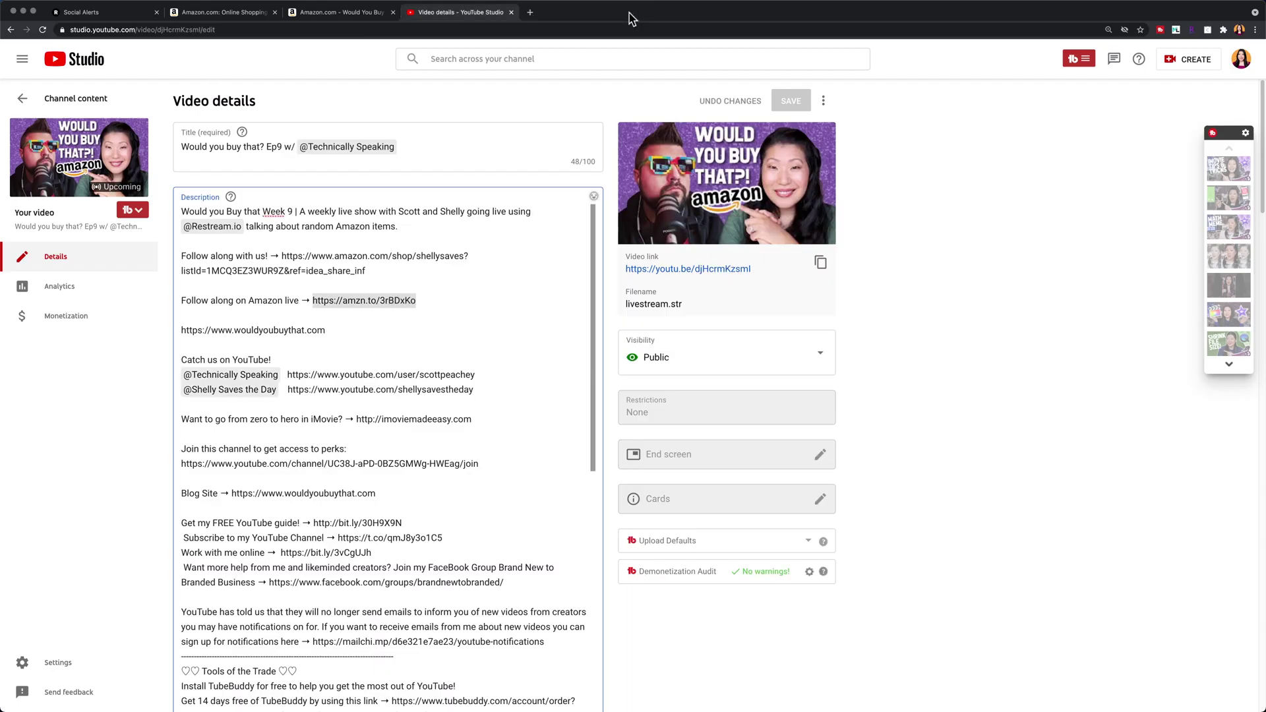
Step: Open the Ep9 stream's public YouTube watch page from the Studio video link
left_click(715, 268)
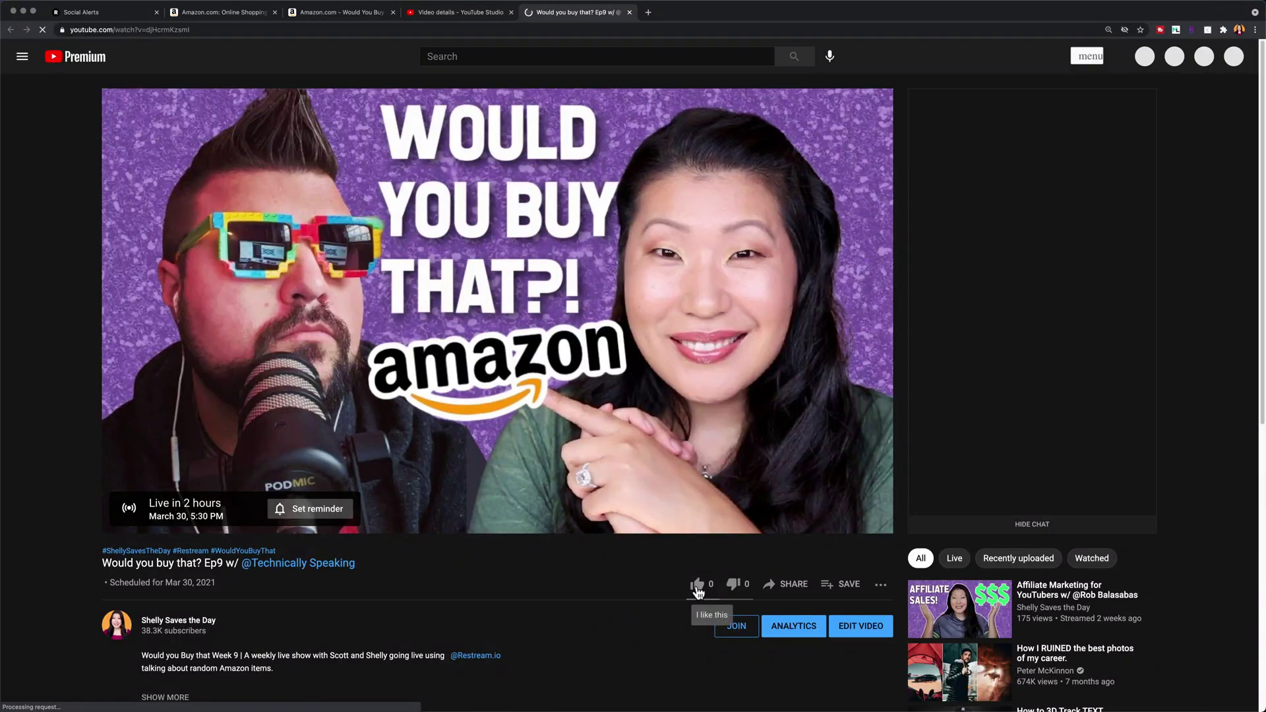